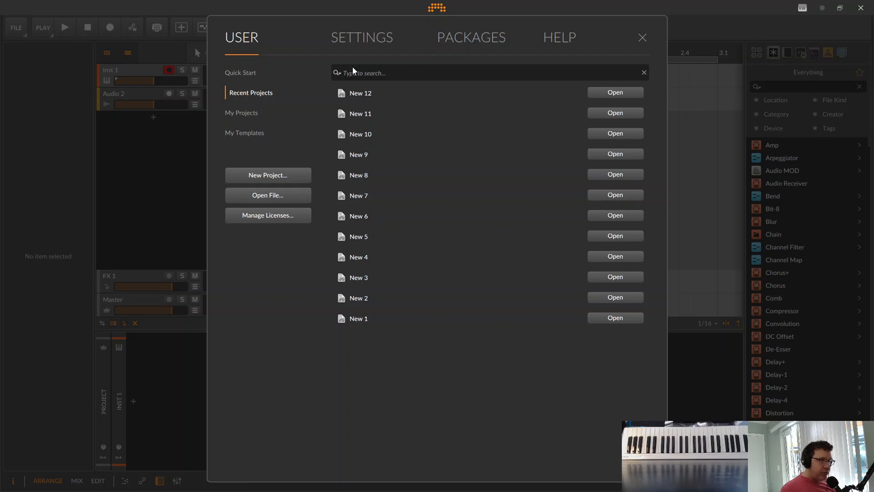
- Close the start dashboard to reveal the empty project with Inst 1 and Audio 2
left_click(644, 38)
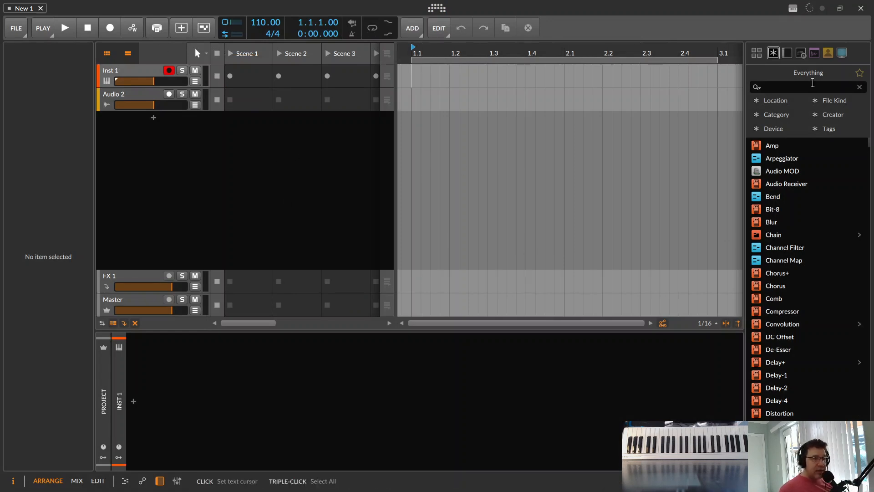
- Show Samples + Clips, search ELECTRONIC and preview the first fill samples
left_click(816, 54)
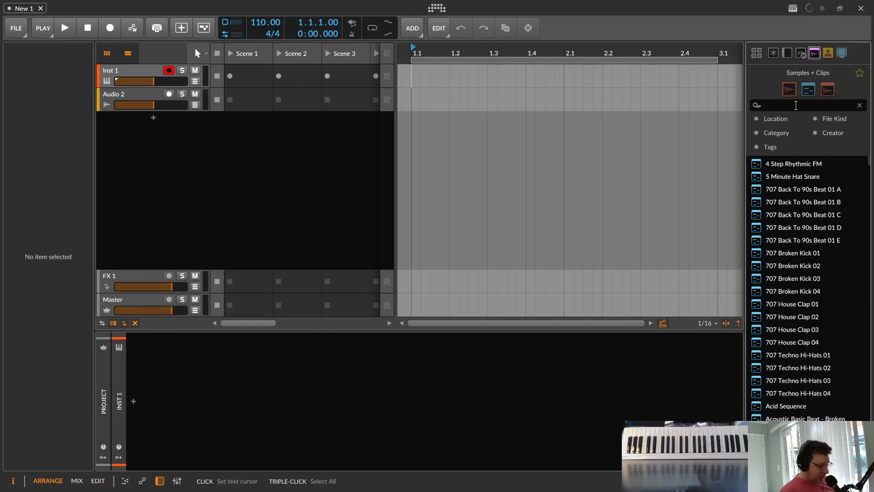
type("ELEC")
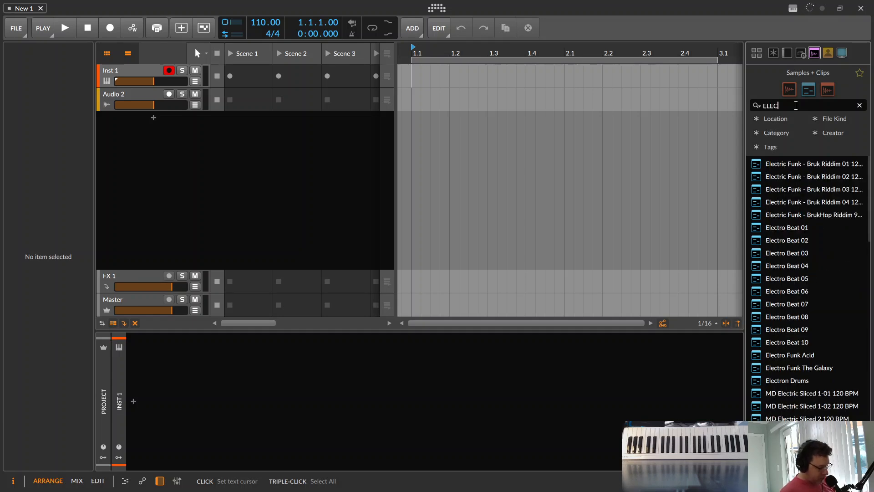
type("TRONI")
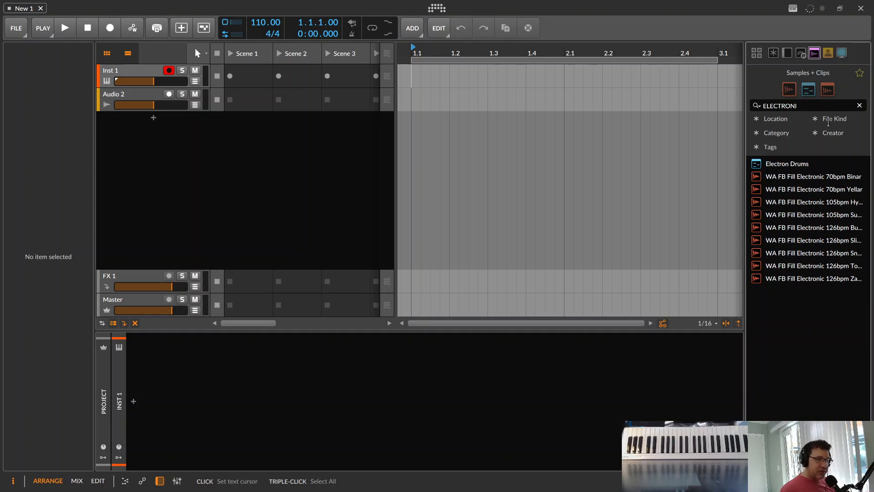
type("C")
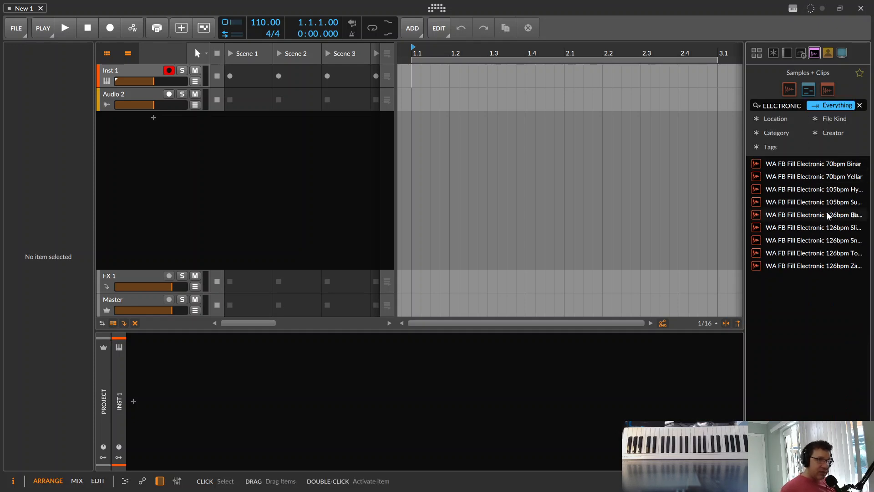
left_click(807, 164)
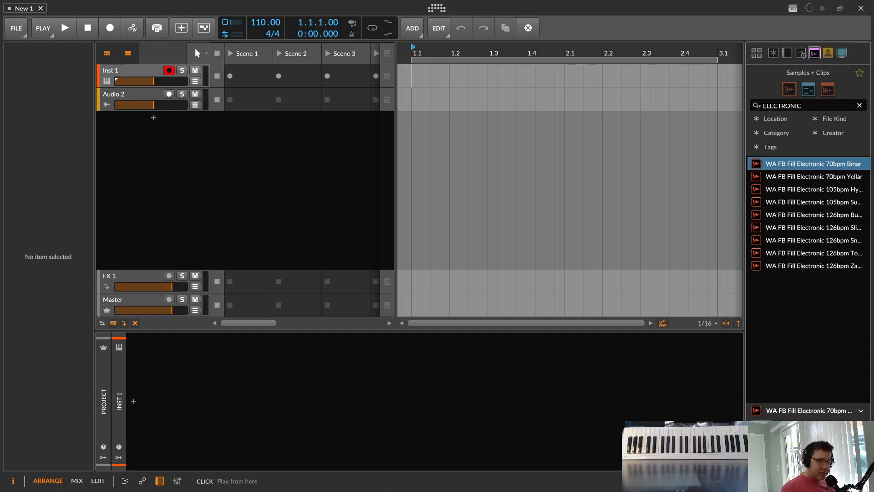
left_click(814, 190)
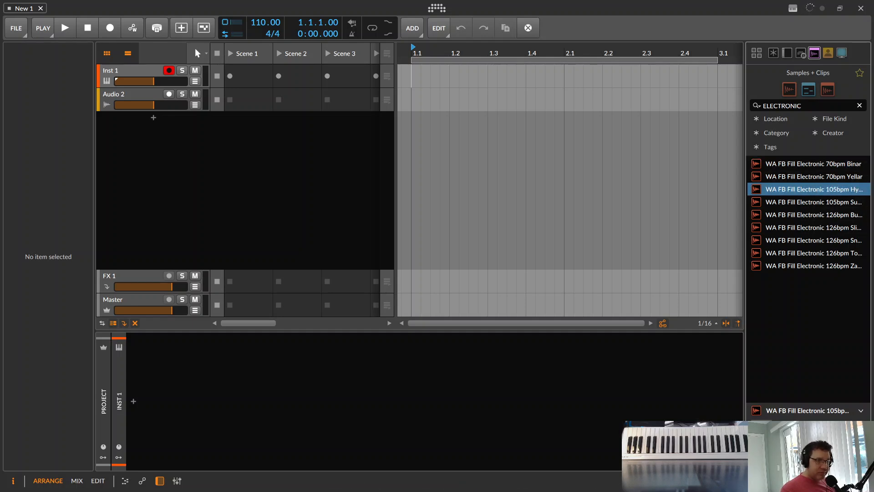
left_click(852, 202)
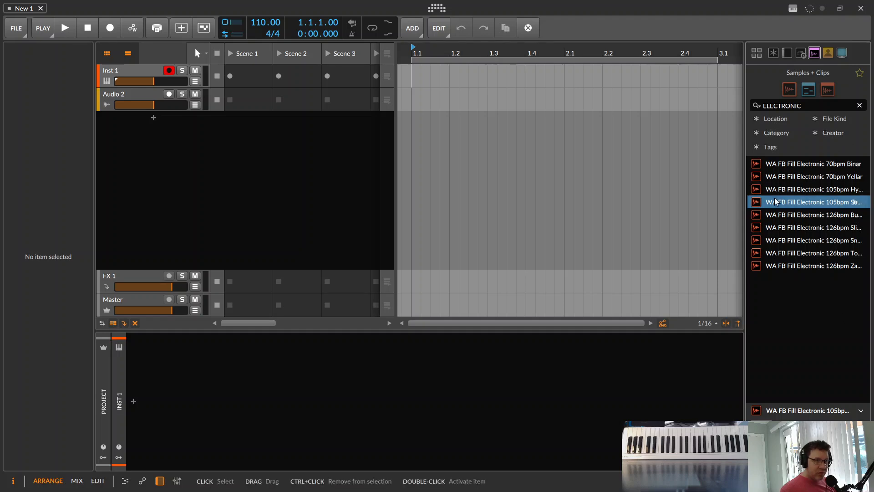
- Drop the fill sample into a new Audio 3 Scene 1 slot and preview more fills
mouse_move(778, 202)
left_mouse_down()
mouse_move(246, 101)
mouse_move(250, 126)
left_mouse_up()
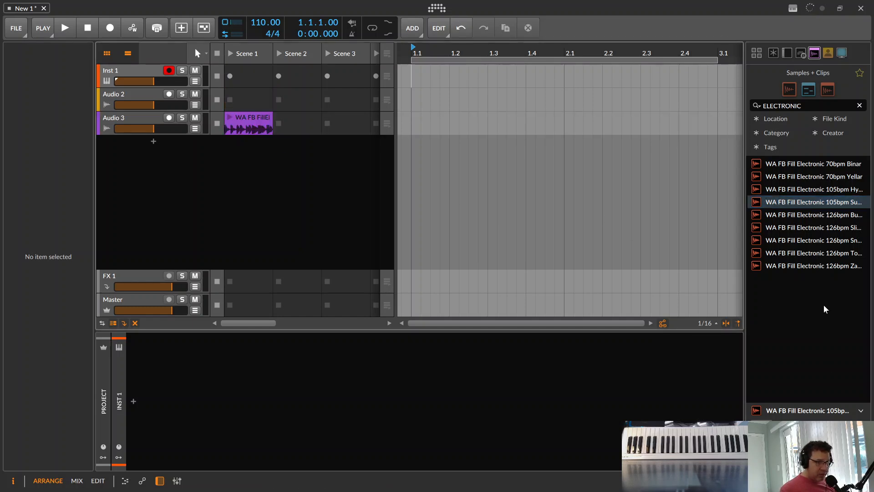
left_click(857, 214)
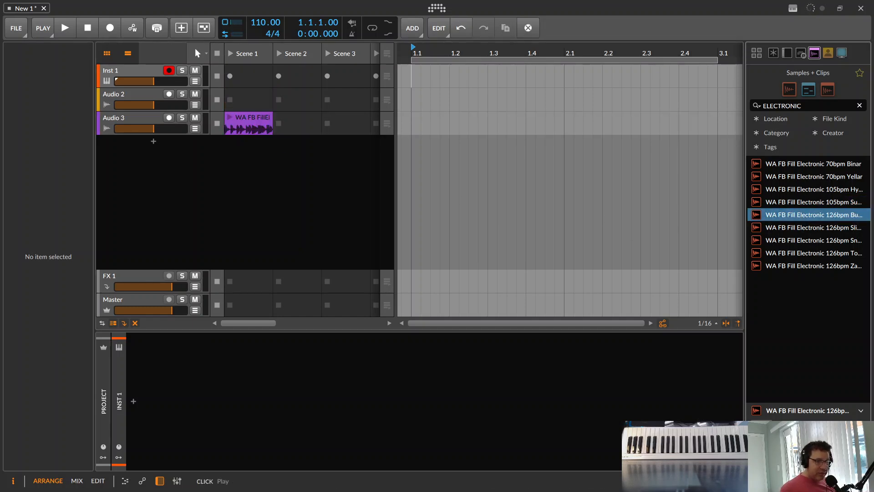
left_click(761, 227)
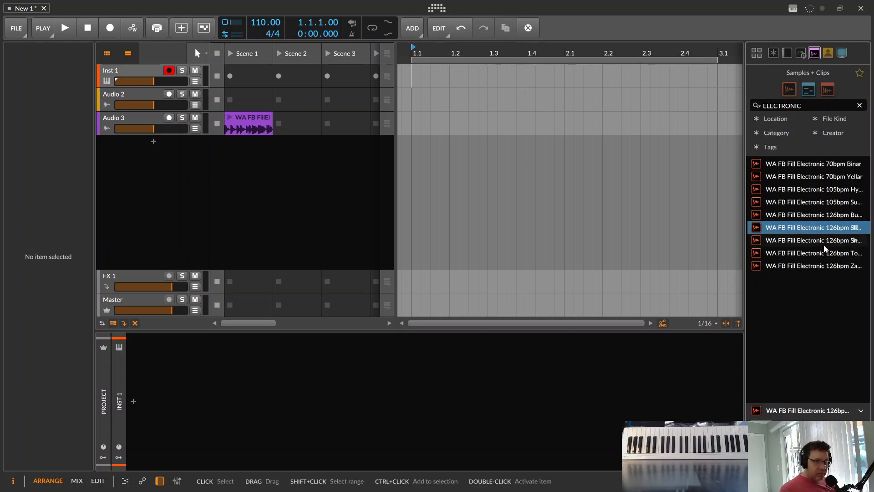
left_click(836, 240)
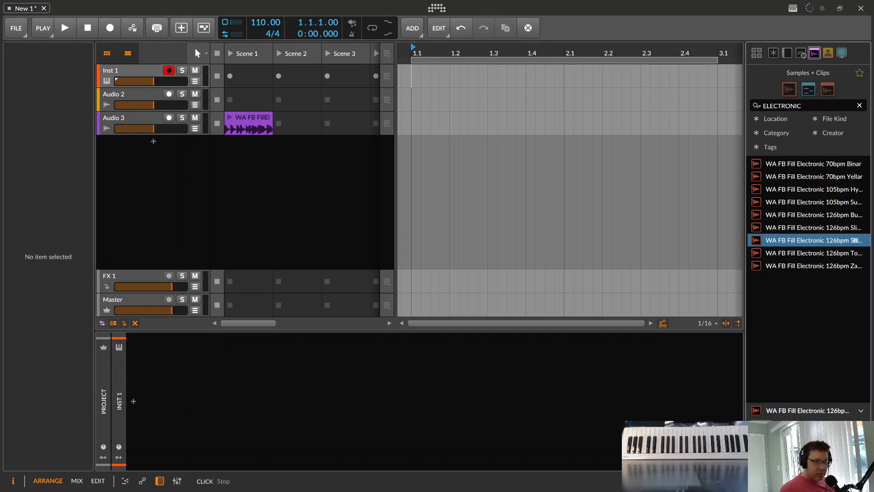
left_click(804, 254)
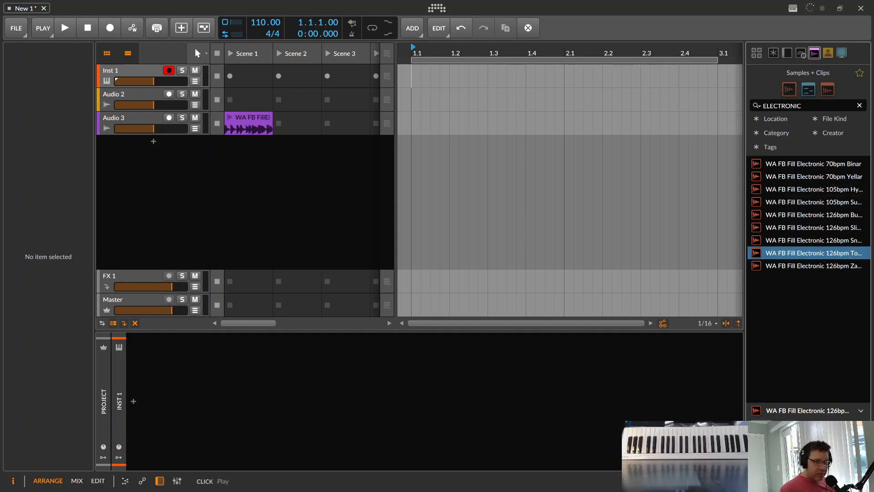
left_click(817, 267)
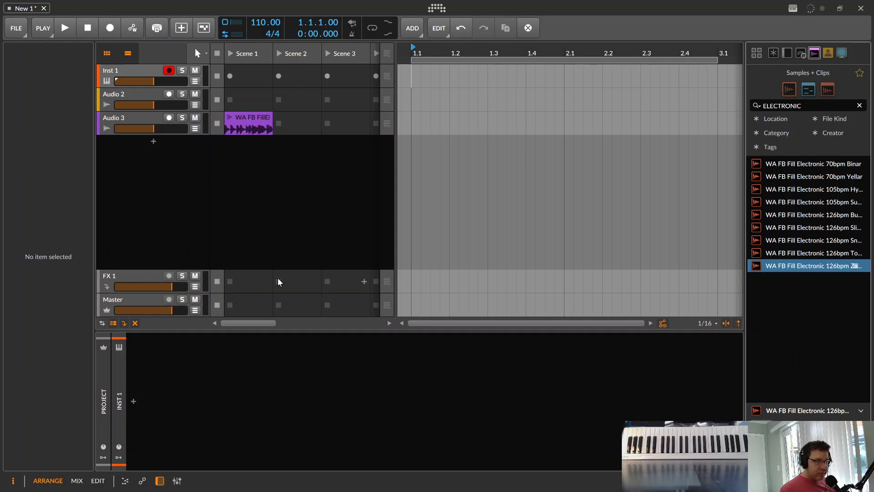
- Launch the Audio 3 clip to hear it, then stop playback
left_click(229, 118)
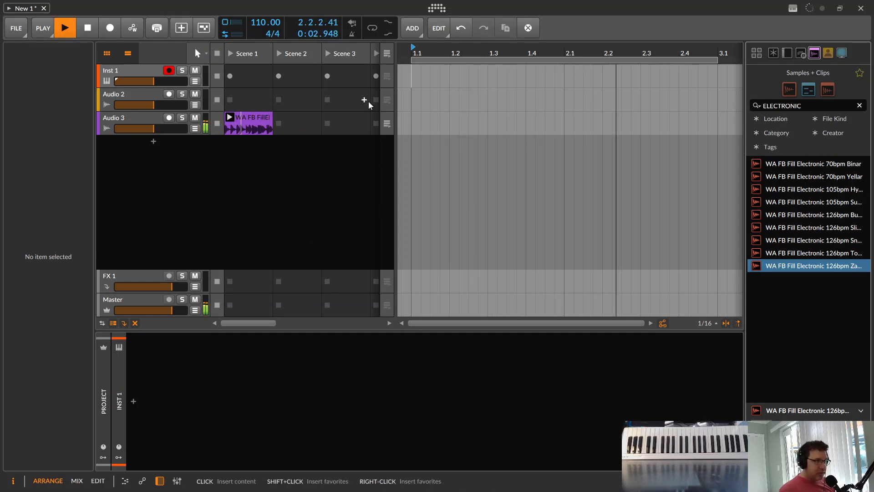
key("space")
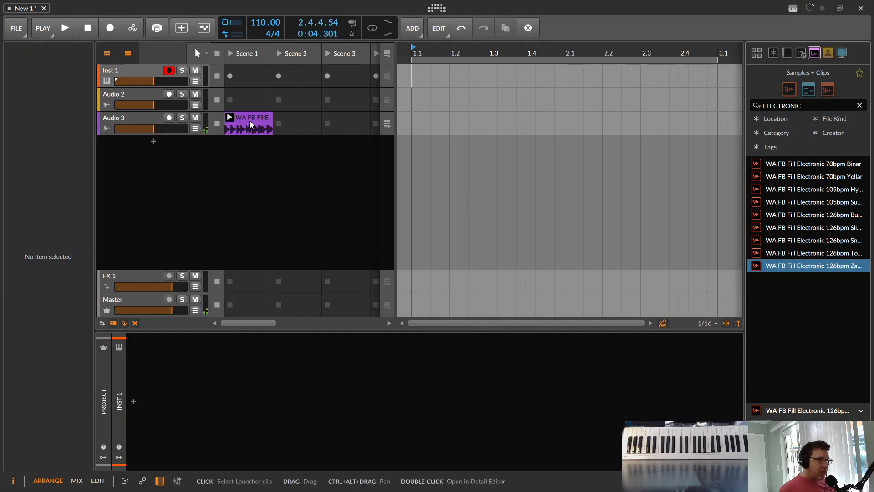
- Move the Sugar fill clip to bar 1 of Audio 3 and hide the clip launcher
left_click_drag(251, 117, 404, 126)
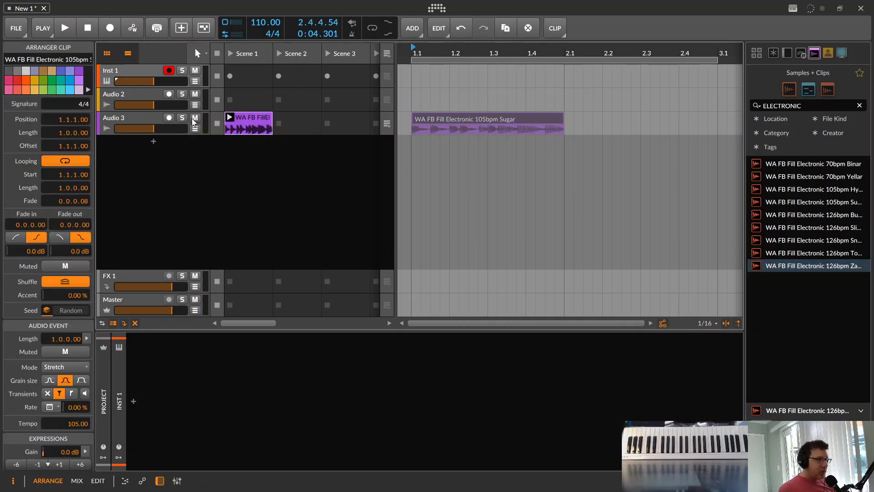
left_click(107, 54)
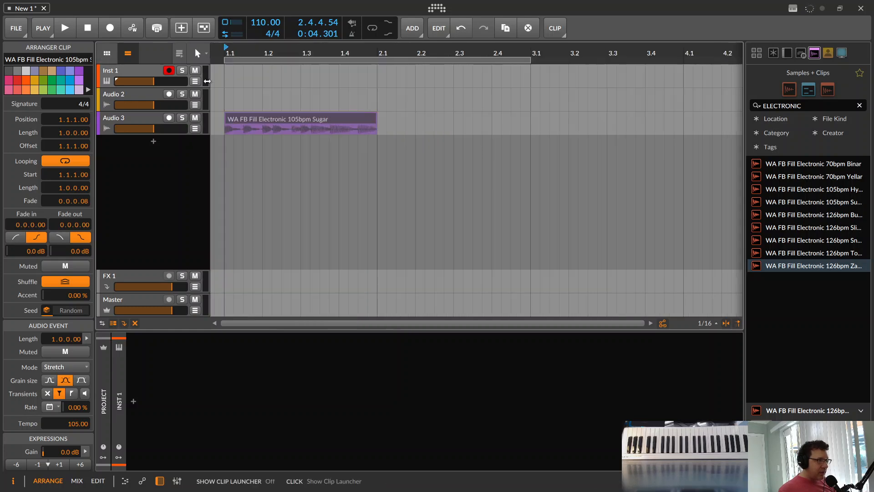
left_click(318, 77)
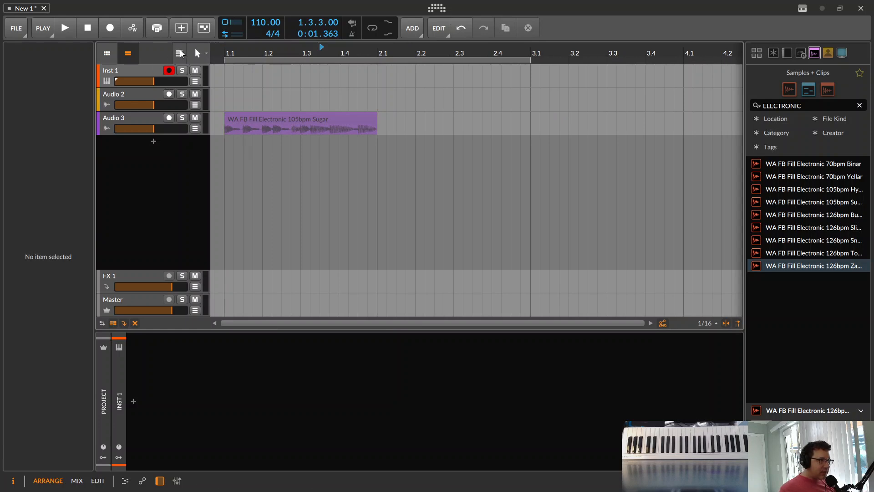
left_click(179, 53)
- Play the Sugar clip in the arrangement from bar 1, then stop
key("space")
key("space")
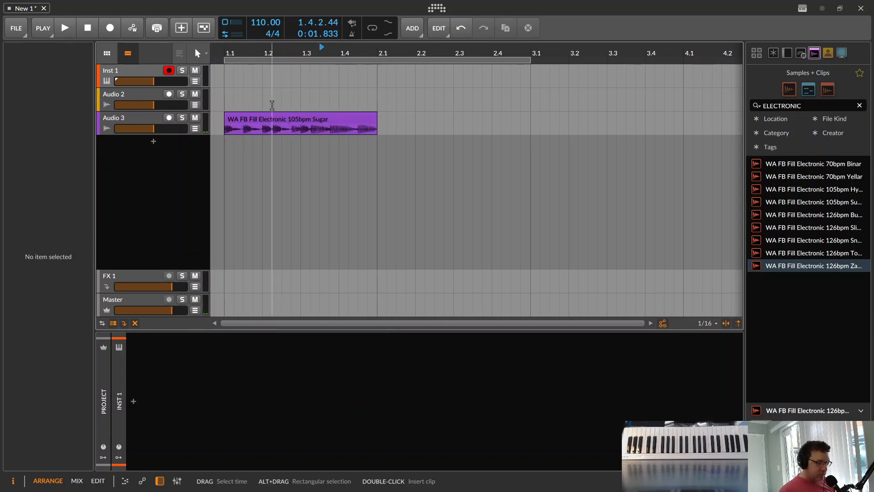
left_click(226, 53)
key("space")
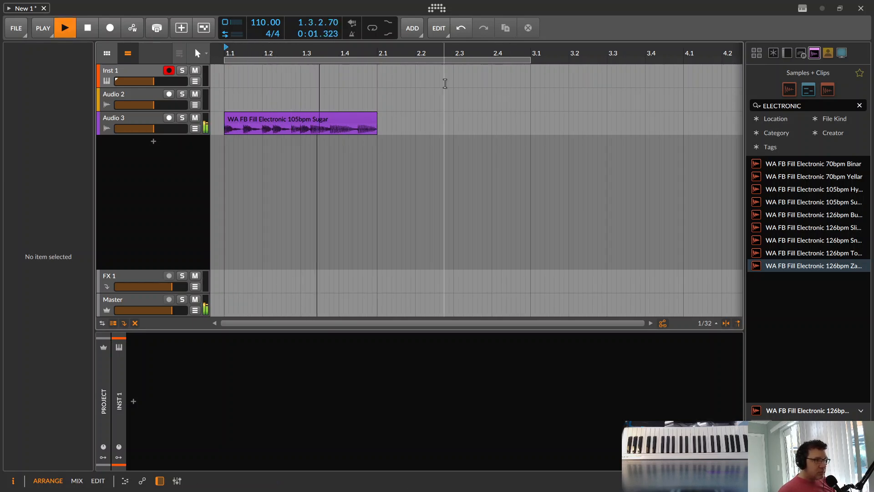
key("space")
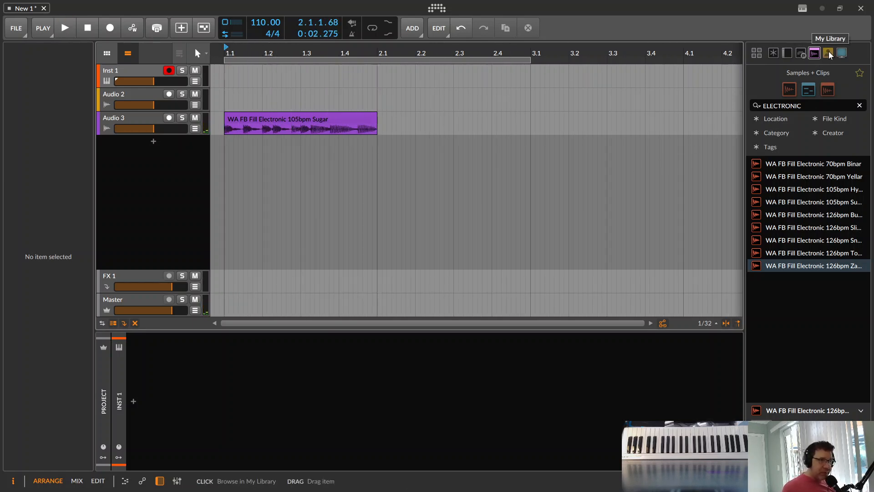
- Browse All Devices, clear the search and load Drum Machine onto instrument tracks
left_click(790, 53)
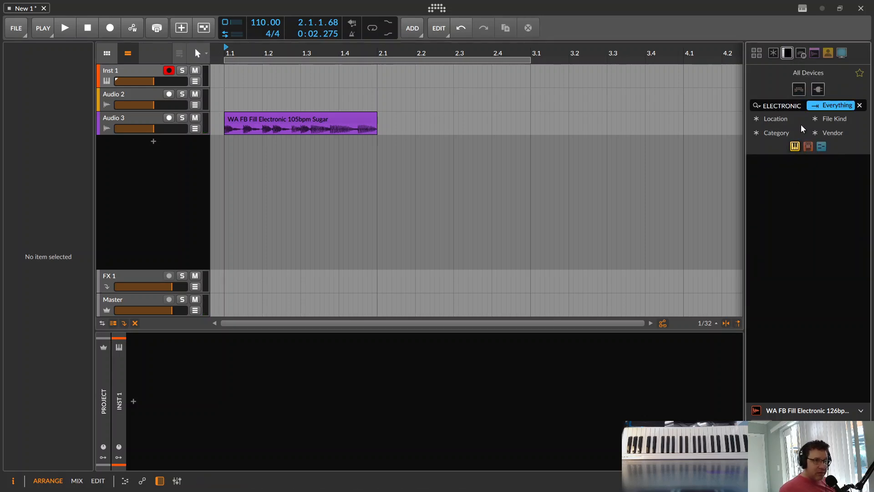
key("BackSpace")
key("BackSpace")
key("BackSpace")
key("BackSpace")
key("BackSpace")
key("BackSpace")
key("BackSpace")
key("BackSpace")
key("BackSpace")
key("BackSpace")
left_click(779, 188)
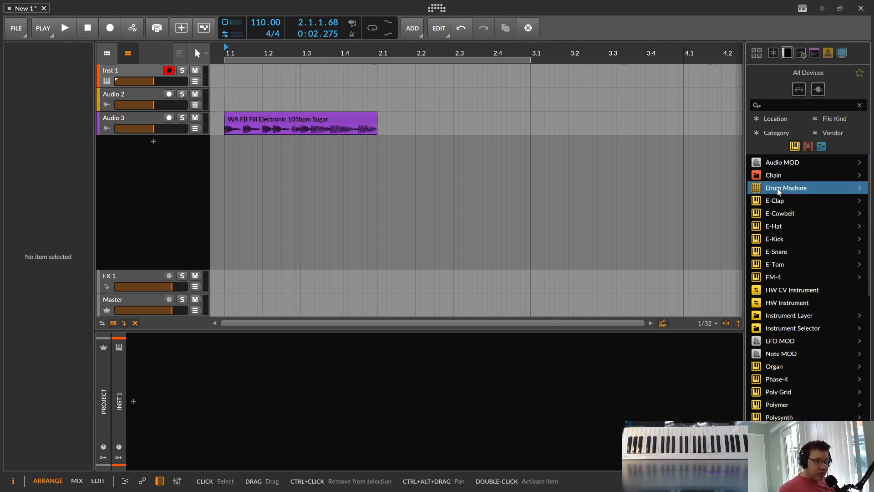
double_click(777, 188)
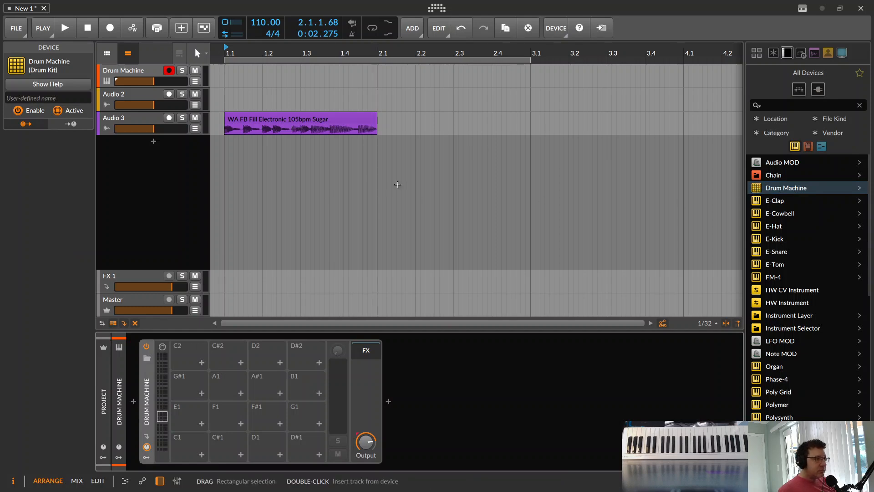
key("space")
key("space")
double_click(360, 205)
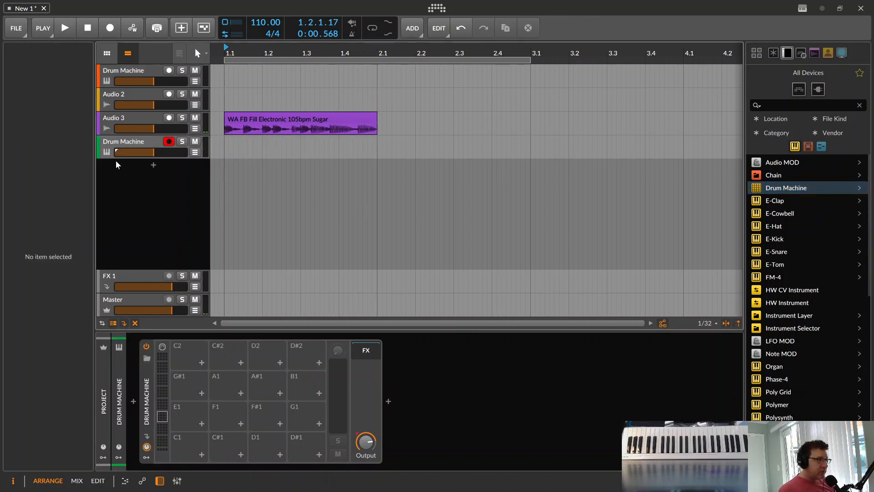
- Delete the extra Drum Machine and Audio 2 tracks, keeping the audio track and one Drum Machine
left_click(131, 98)
left_click(134, 73)
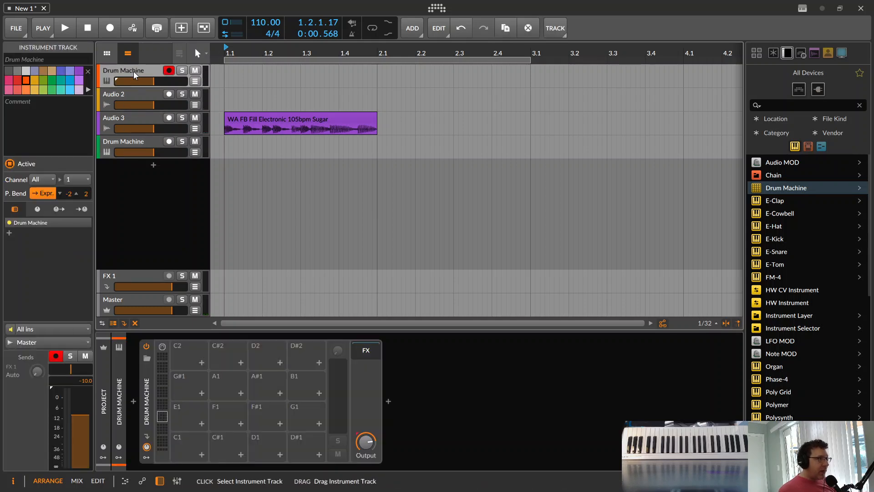
left_click(132, 96, "ctrl")
right_click(132, 96)
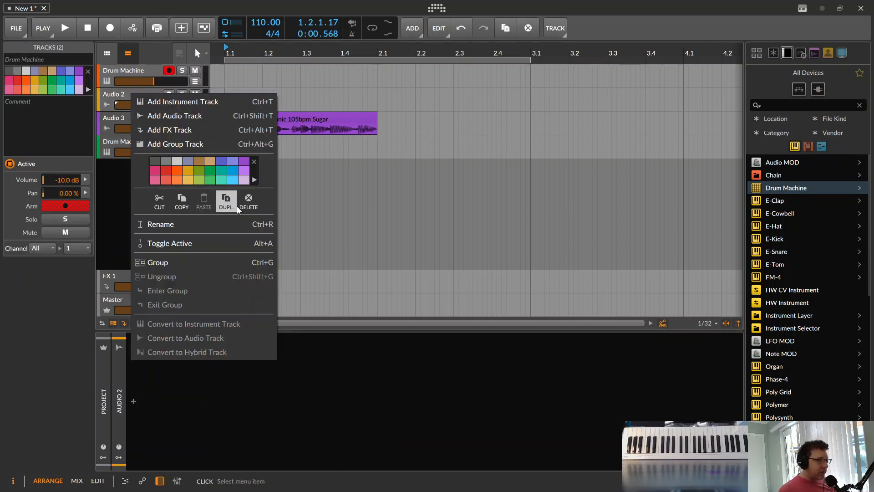
left_click(249, 199)
- Load the Trance Kit 1 preset onto the Drum Machine track
left_click(129, 95)
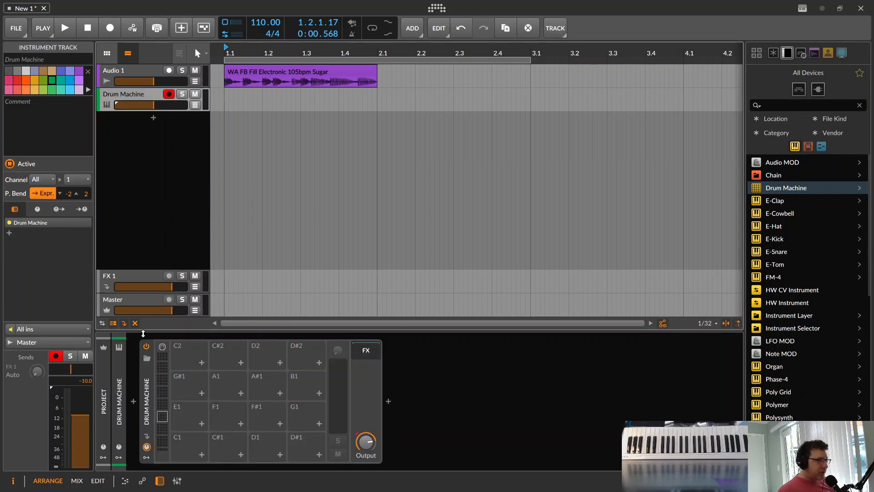
left_click(146, 360)
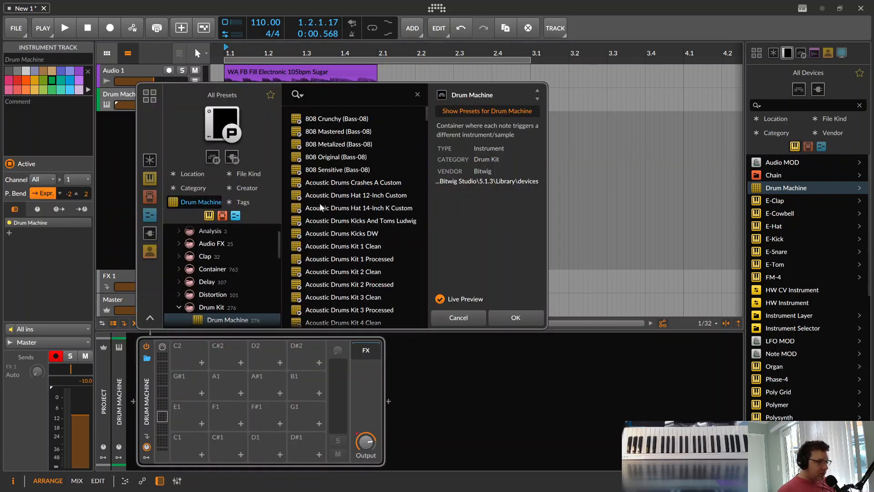
scroll(327, 271, "down", 10)
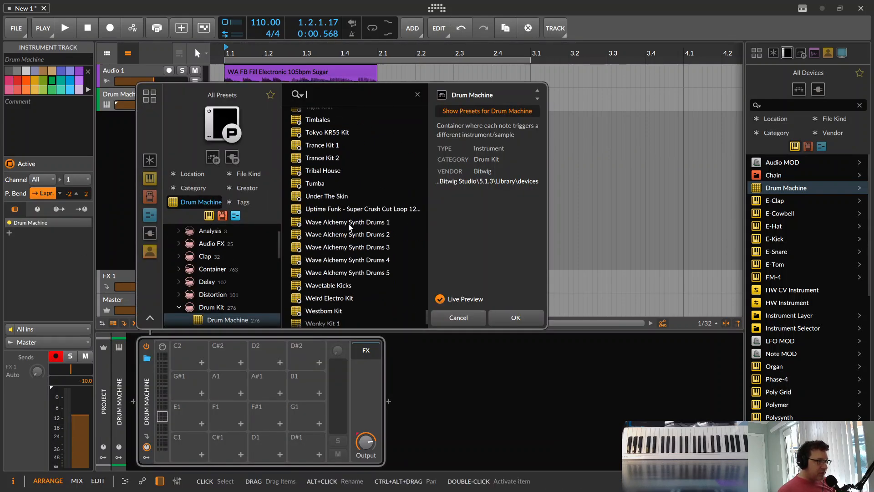
left_click(324, 145)
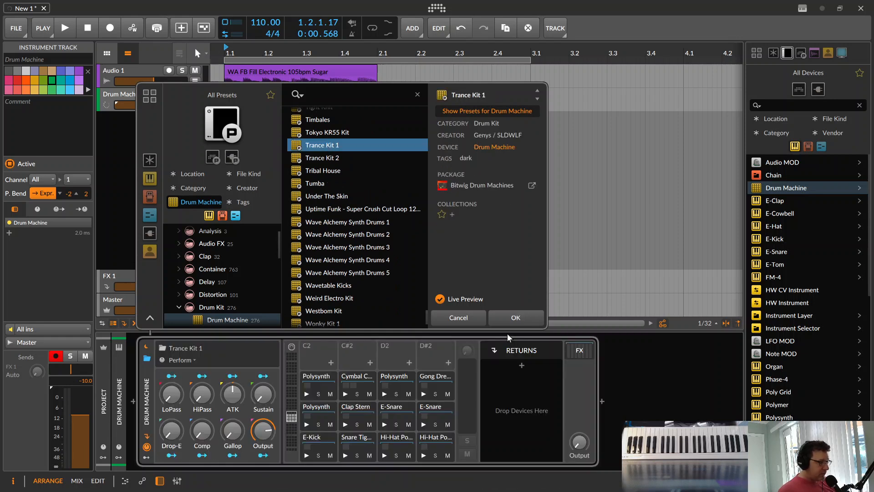
left_click(516, 317)
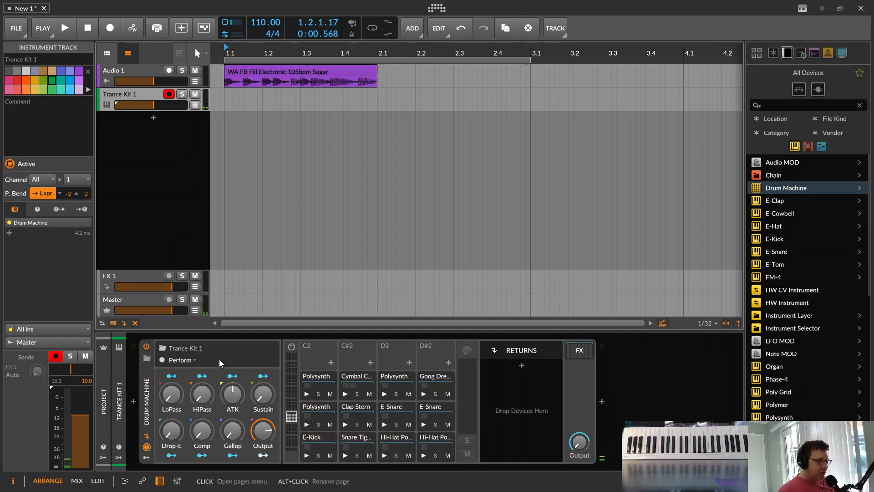
- Audition Tight, TheMangler777, Techno and Tokyo kits, then load Tokyo KR55 Kit
left_click(162, 360)
scroll(355, 206, "down", 5)
left_click(326, 271)
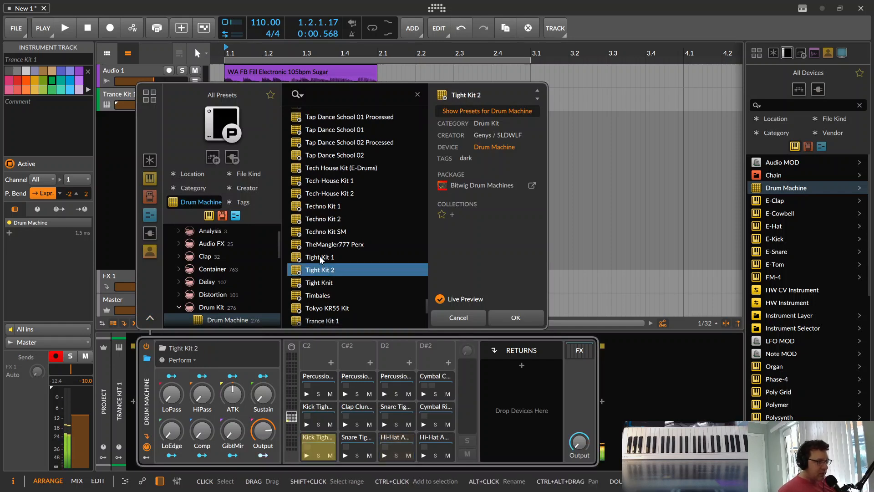
left_click(320, 257)
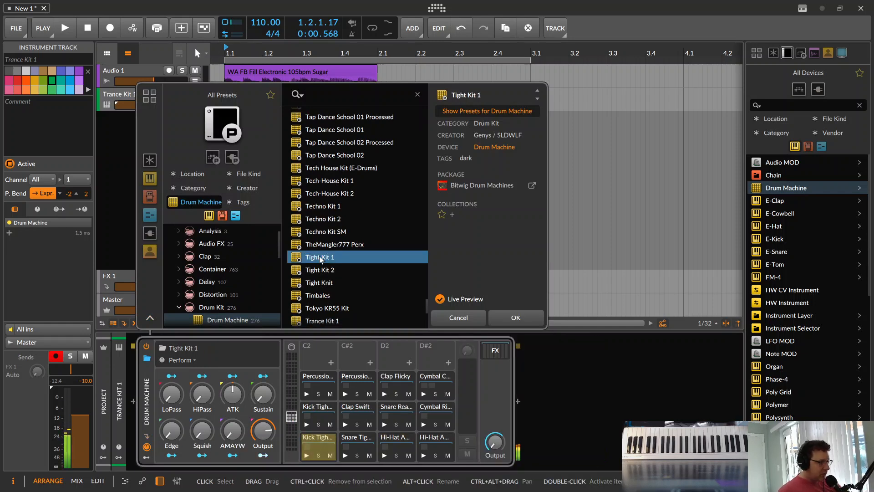
left_click(323, 244)
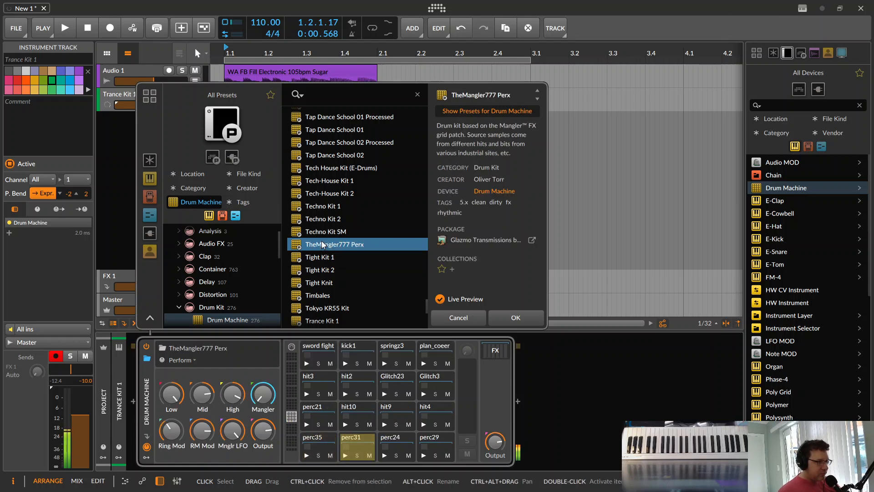
left_click(322, 233)
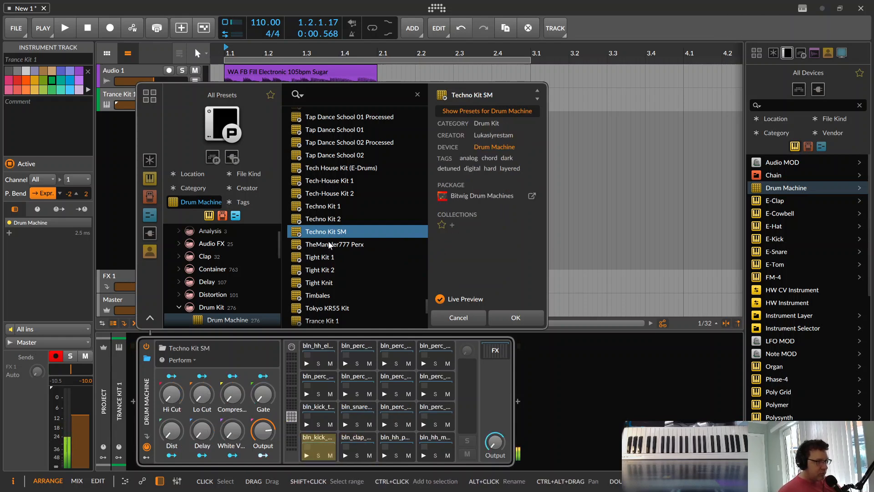
left_click(326, 308)
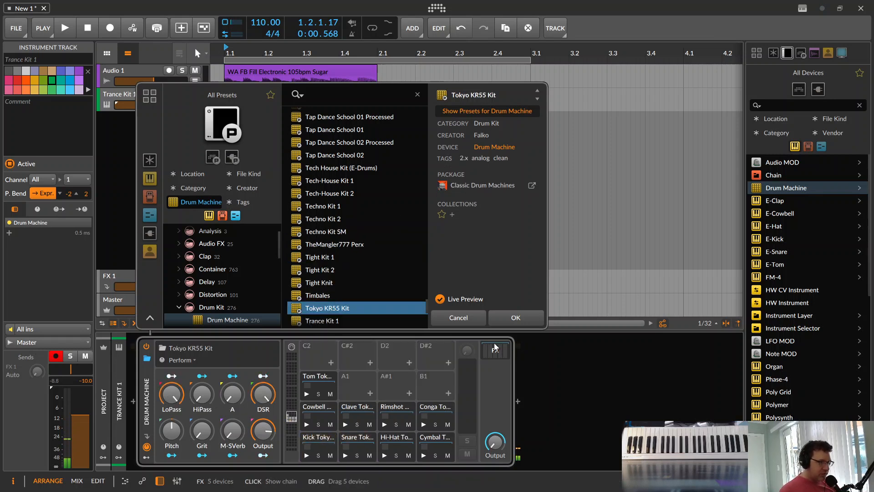
left_click(515, 318)
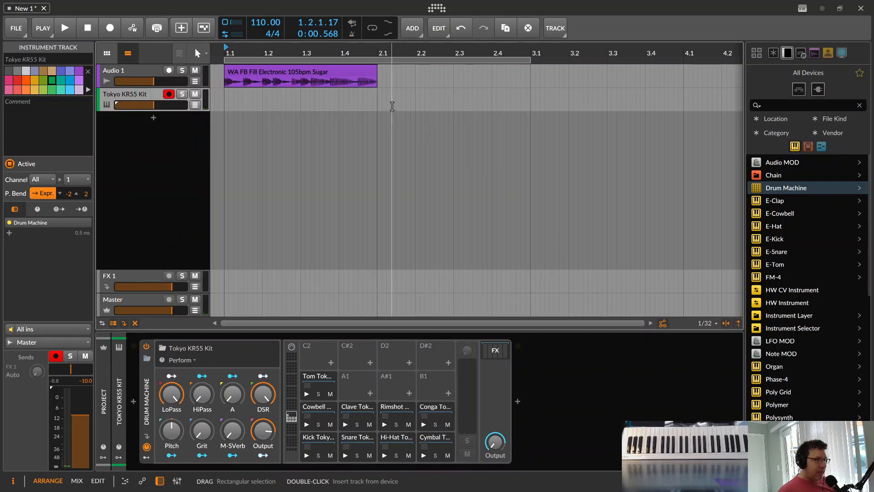
- Record a two-bar Tokyo KR55 Kit #1 drum clip from the transport, then stop
left_click(110, 27)
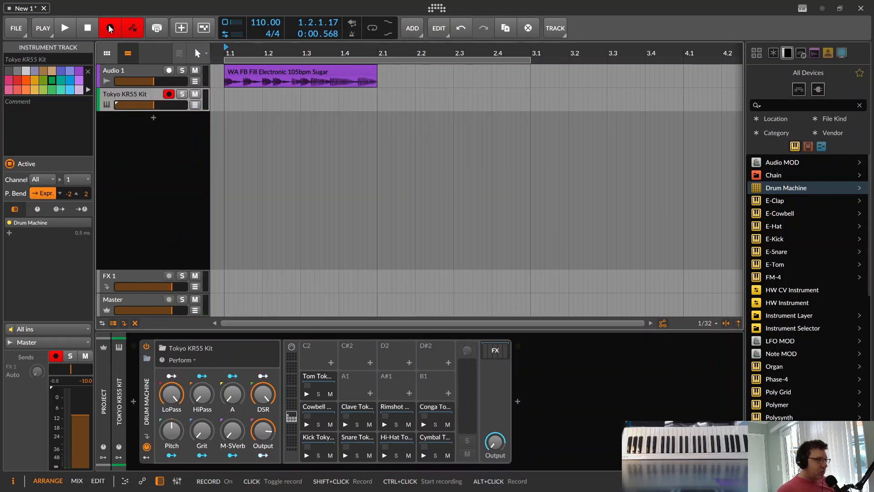
left_click(66, 28)
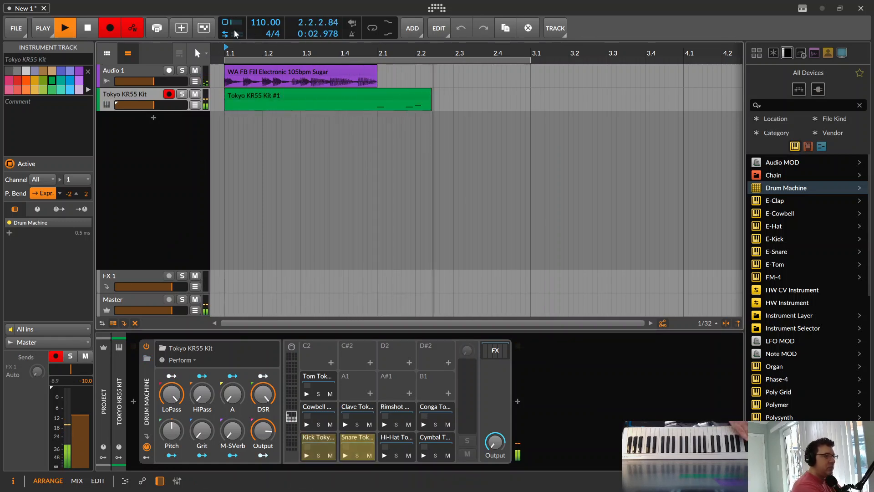
key("space")
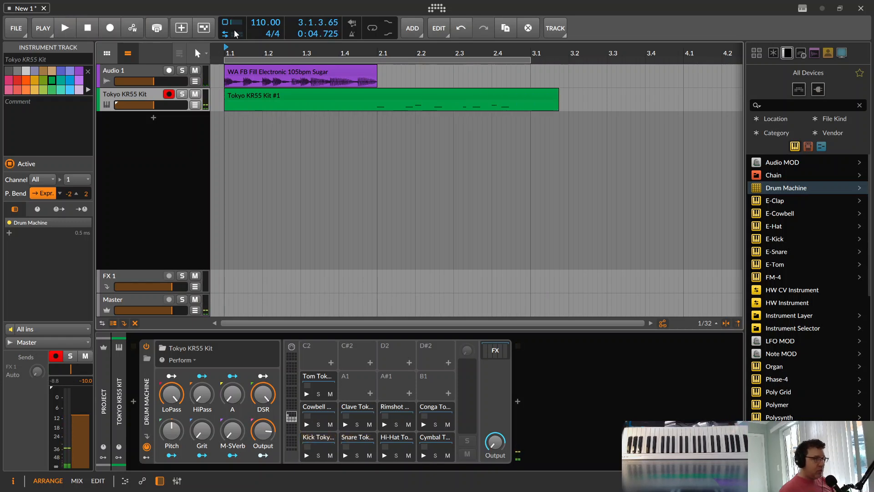
- Split the drum clip at 2.1 with the Knife tool and delete its empty first bar
left_click(378, 95)
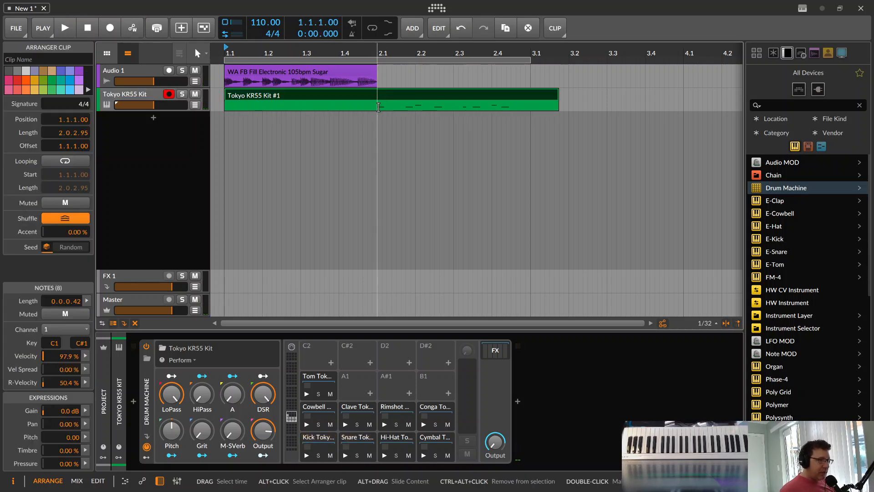
double_click(376, 95)
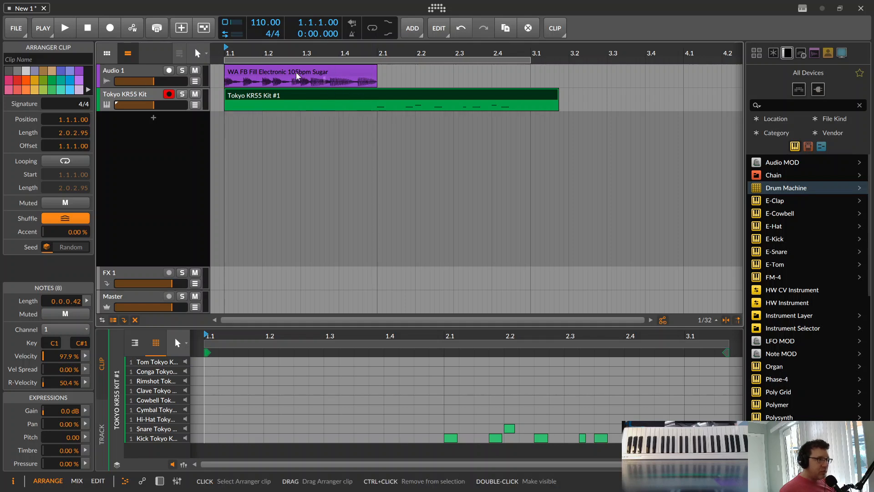
left_click(203, 55)
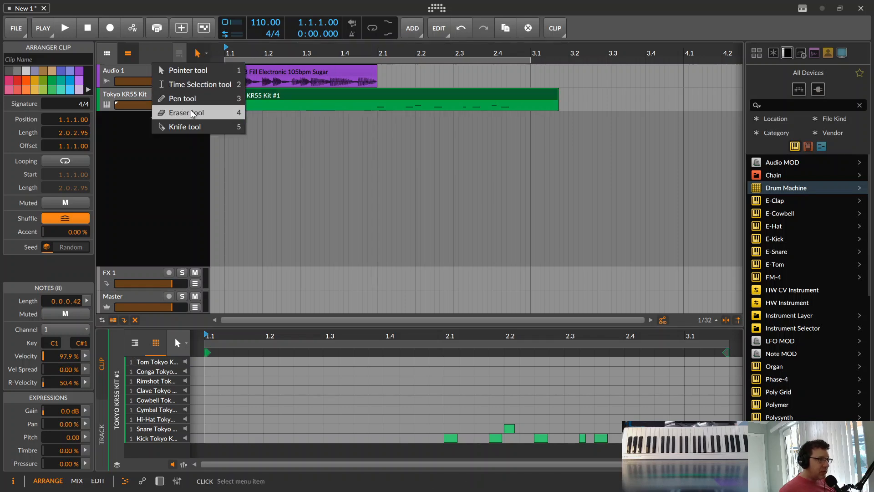
left_click(184, 126)
left_click(379, 95)
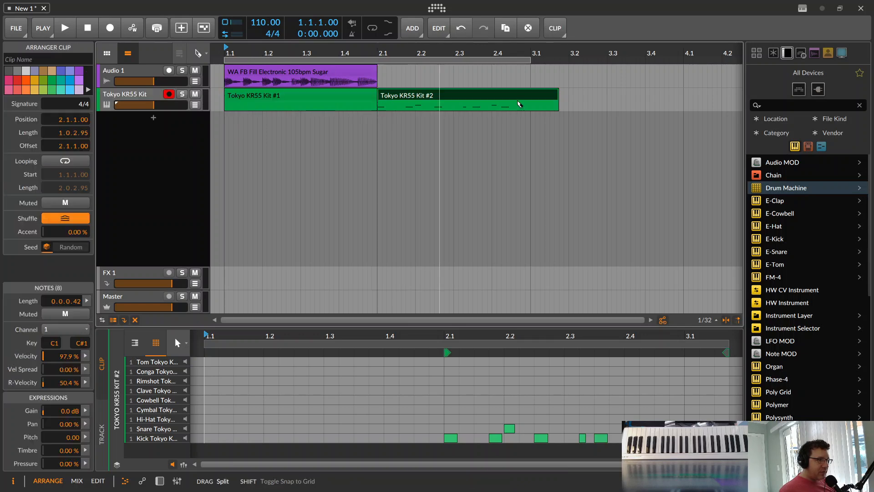
left_click(202, 55)
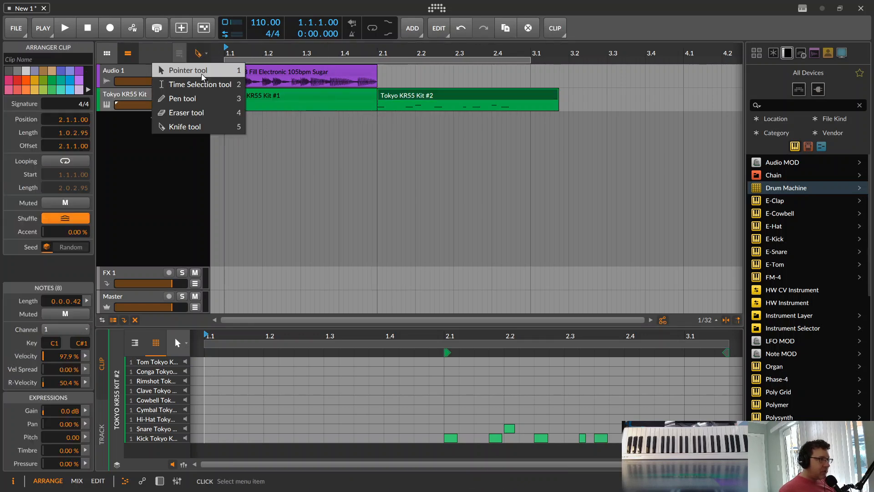
left_click(188, 71)
left_click(300, 99)
key("Delete")
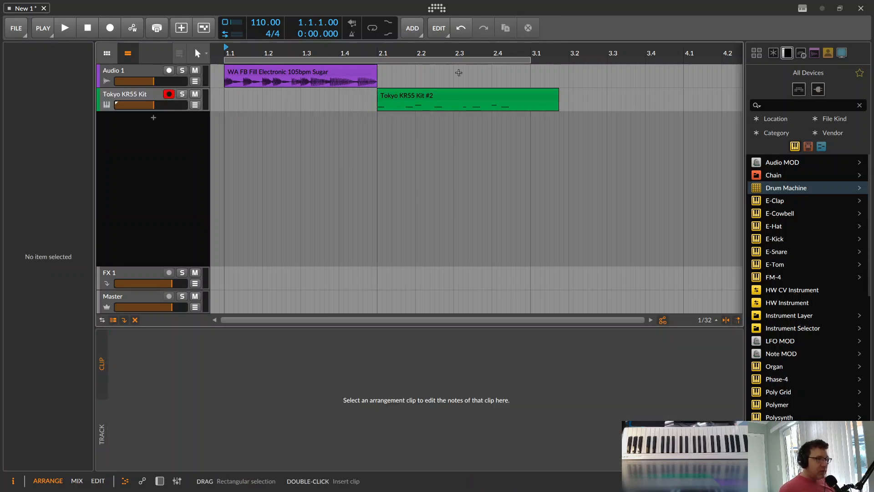
- Loop bar 2, raise the drum track volume to -6 dB and play the looped pattern
left_click_drag(536, 58, 558, 69)
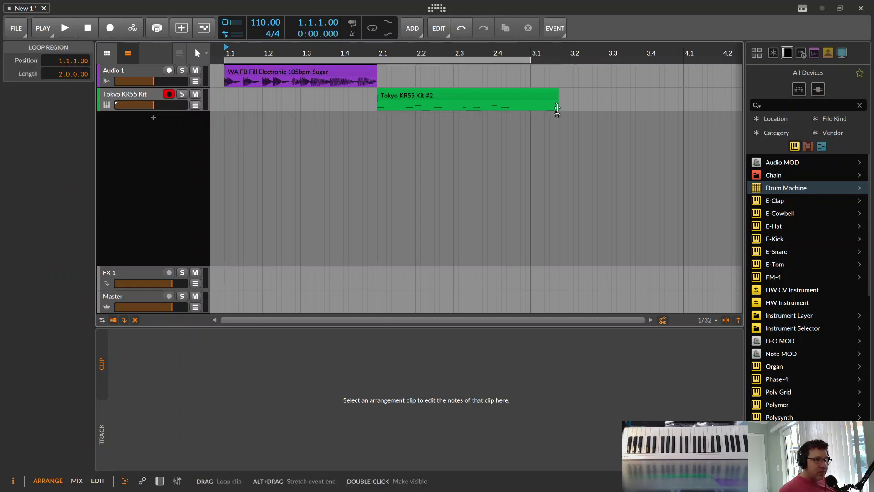
key("ctrl+z")
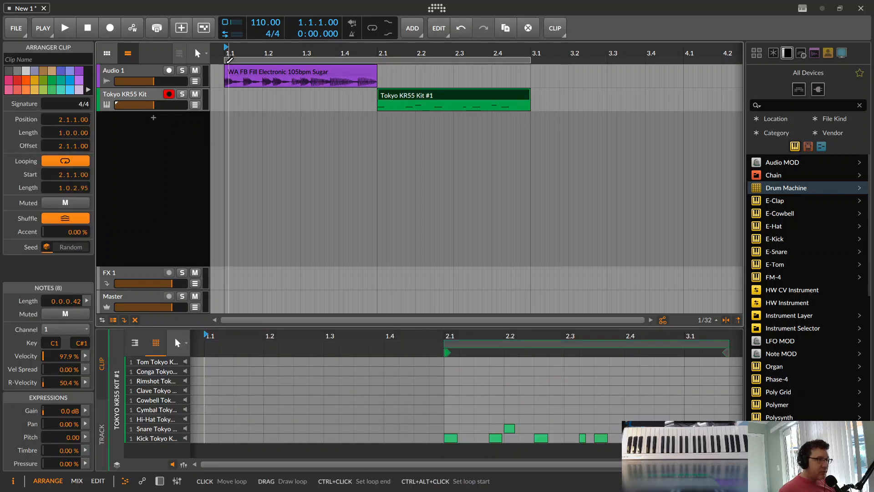
left_click_drag(267, 59, 382, 60)
key("space")
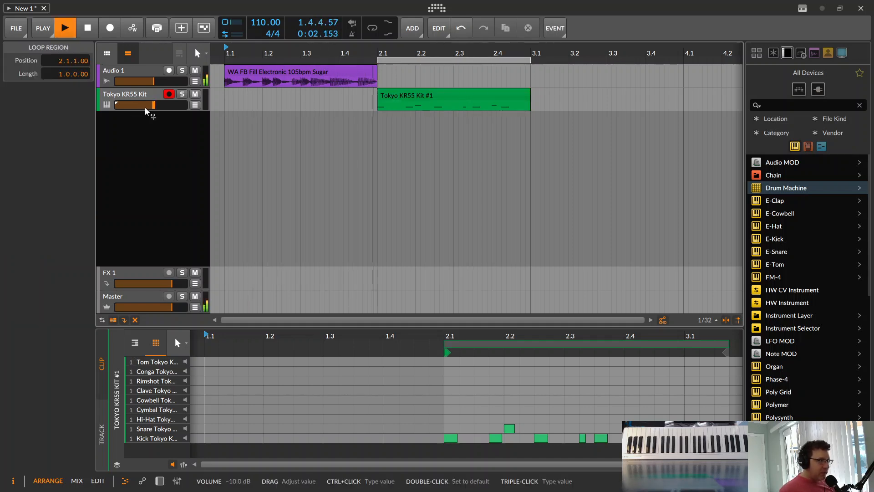
left_click_drag(156, 106, 161, 106)
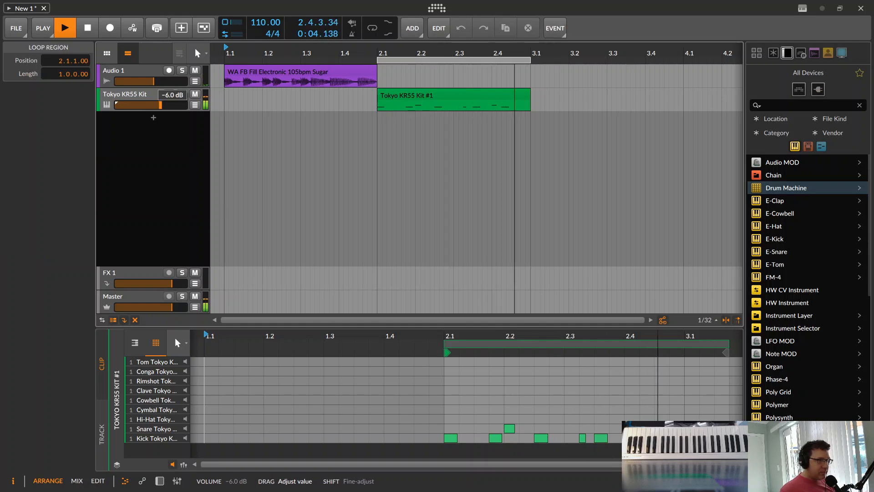
key("space")
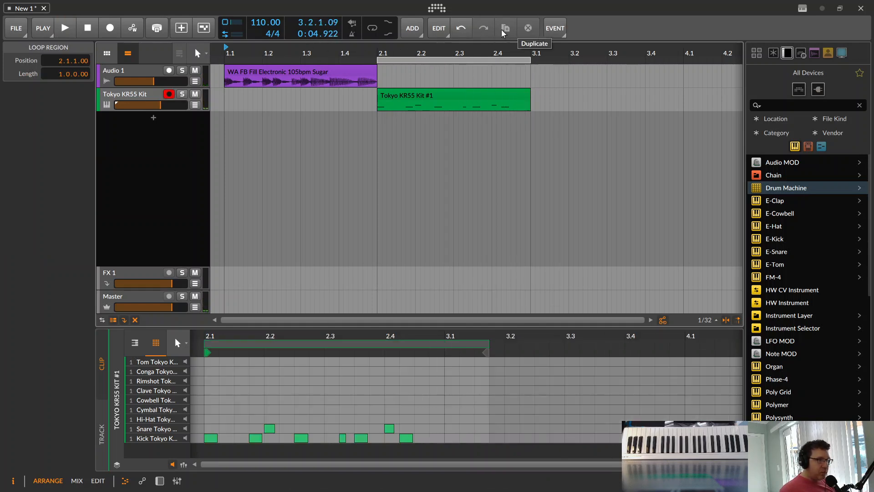
left_click(373, 28)
key("space")
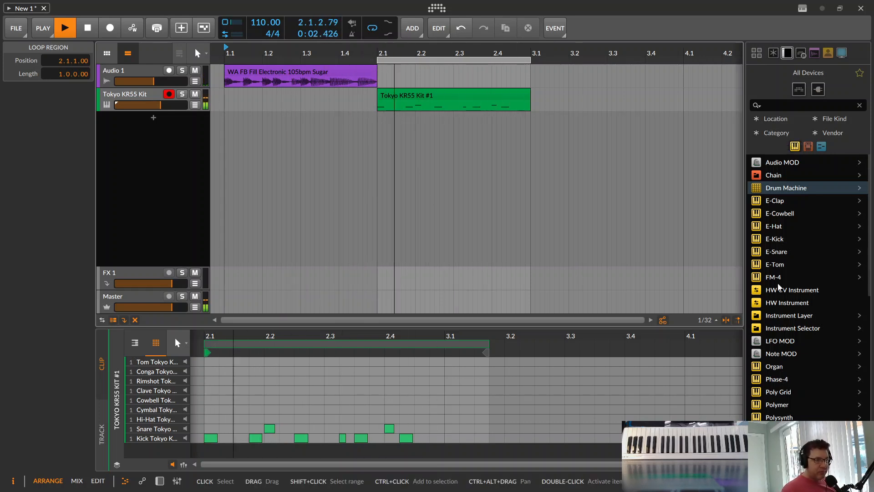
key("space")
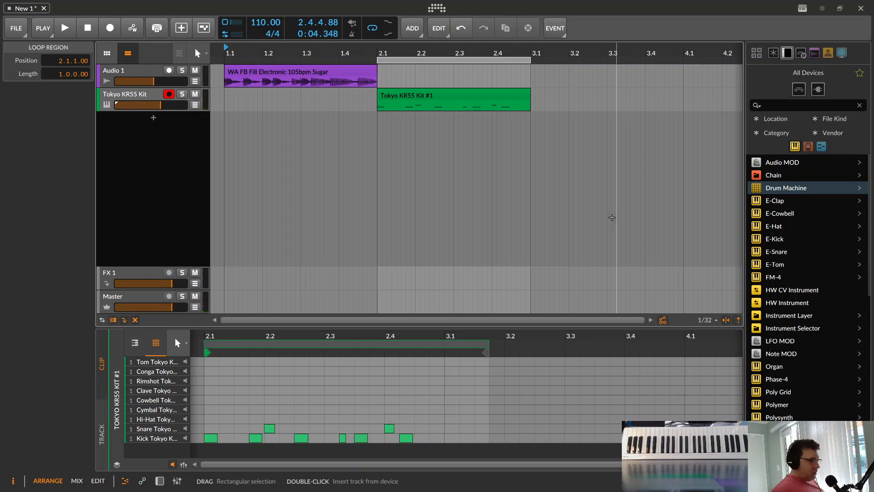
scroll(813, 325, "down", 3)
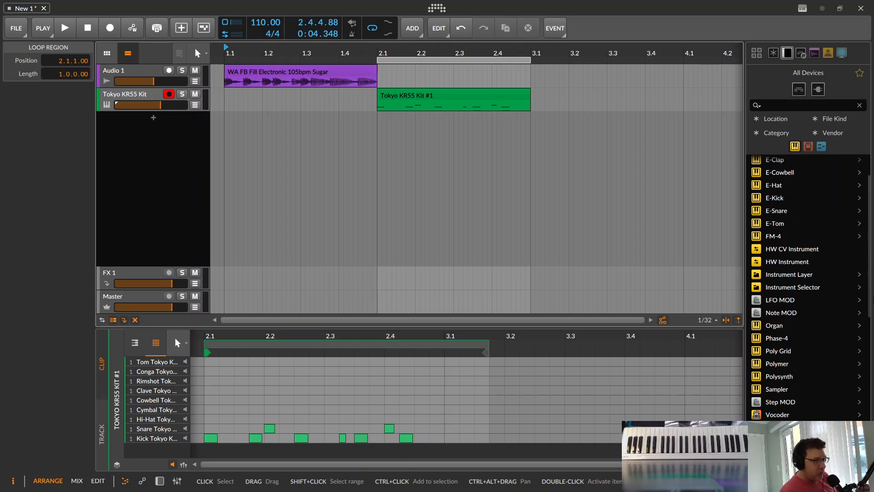
scroll(804, 326, "down", 3)
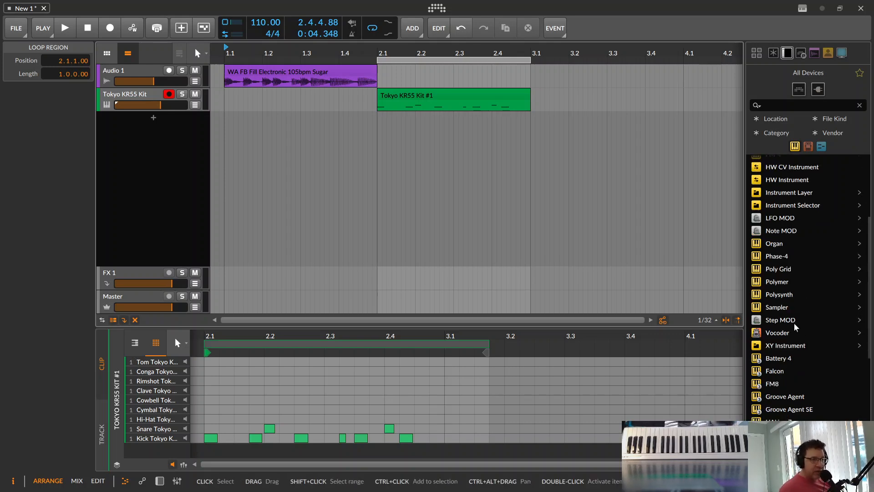
- Add a Polymer instrument track below the drums and show its synth settings
left_click_drag(785, 282, 217, 126)
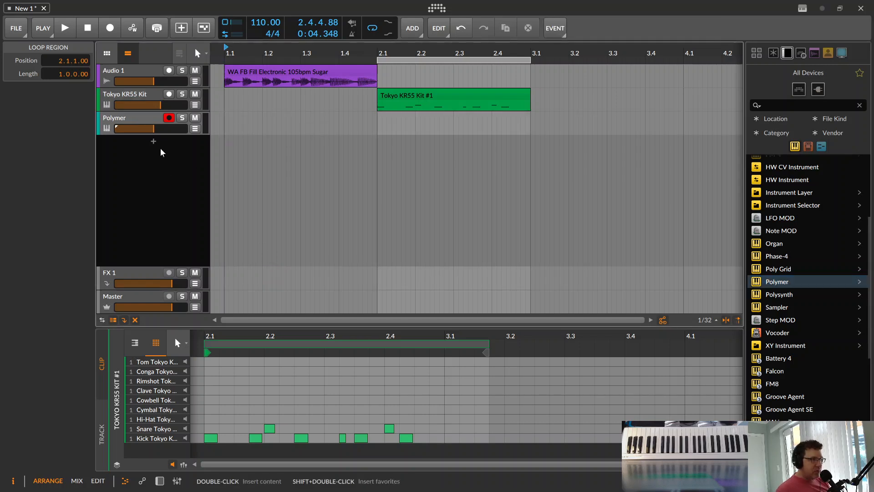
left_click(124, 120)
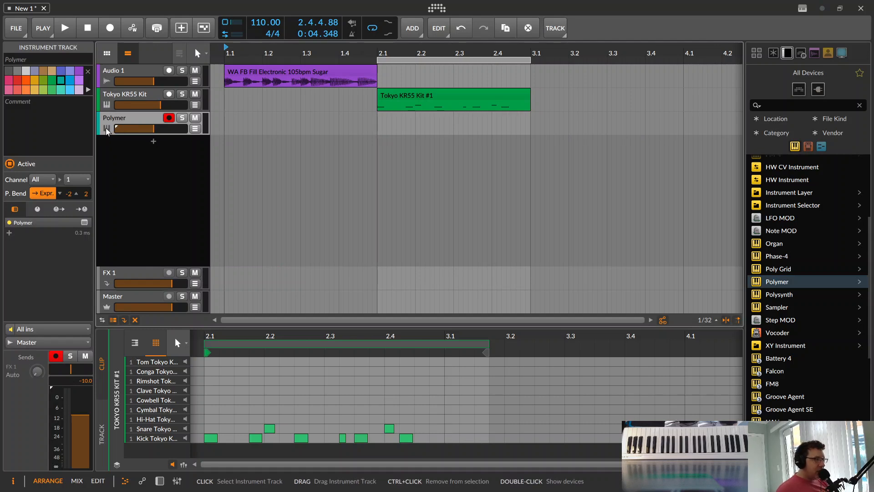
double_click(106, 129)
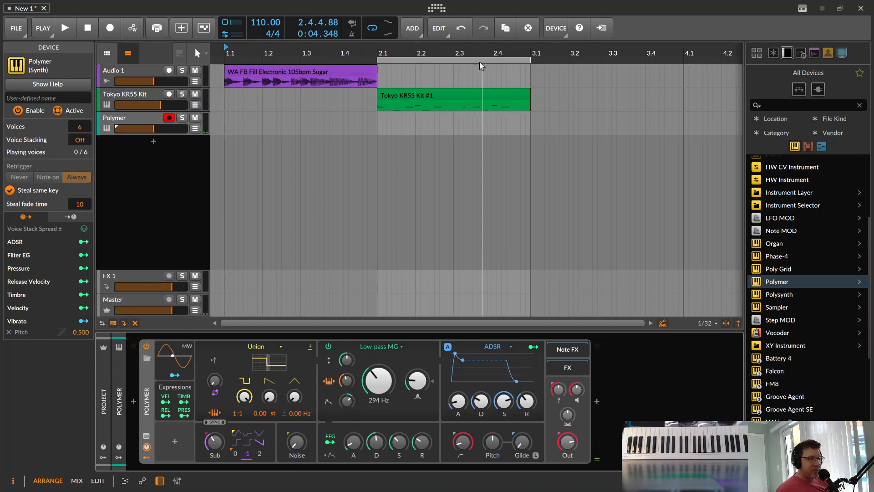
- Duplicate the drum clip with Ctrl+D into four copies spanning bars 2–6
left_click_drag(468, 53, 321, 76)
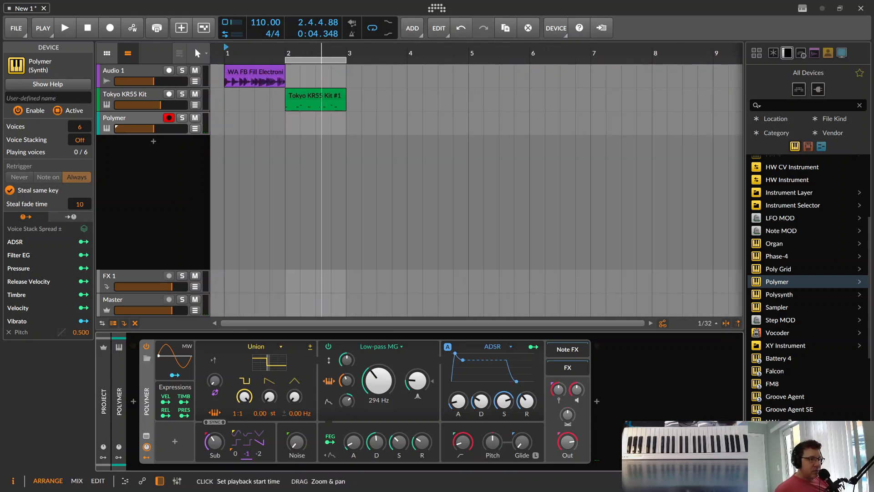
left_click(325, 97)
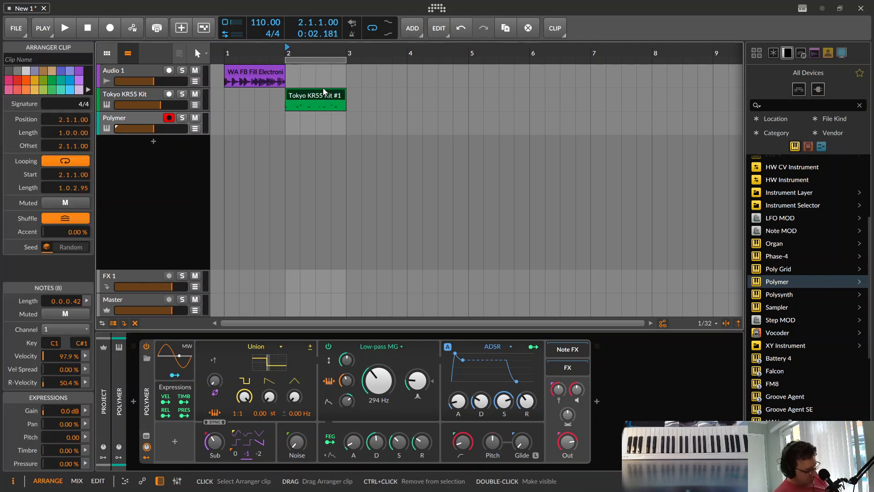
left_click(324, 95, "ctrl")
left_click(325, 96)
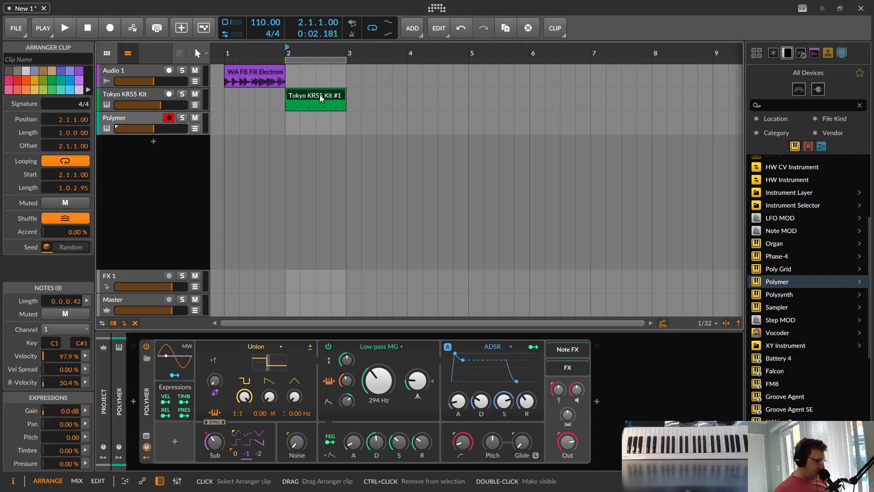
key("ctrl+d")
key("ctrl+d")
key("ctrl+d")
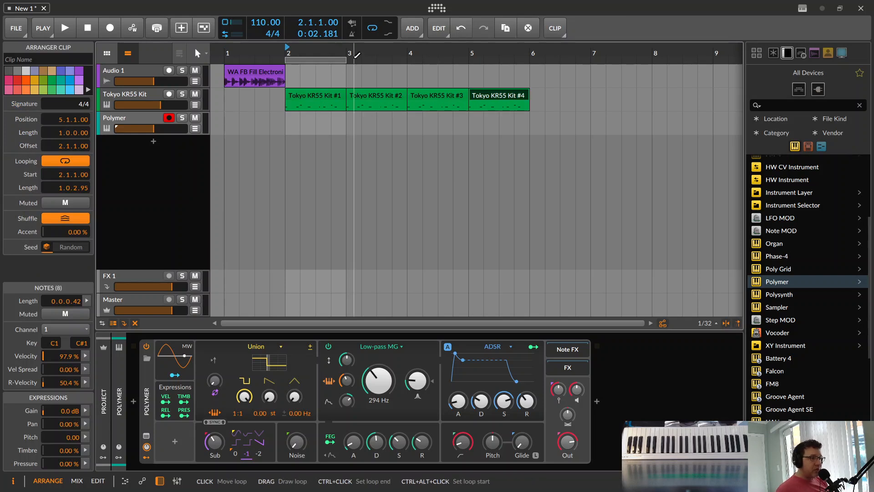
- Extend the loop region to bar 6 and select the Polymer track for recording
left_click_drag(350, 55, 532, 55)
left_click(153, 123)
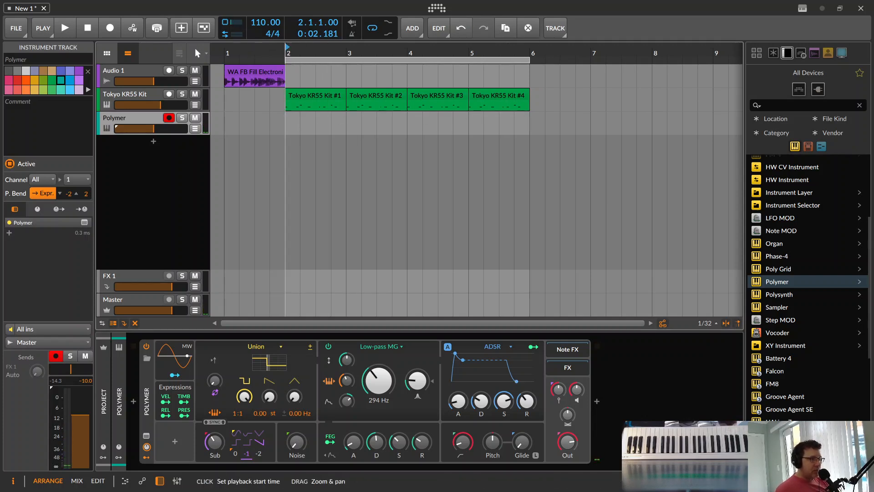
left_click_drag(286, 47, 223, 50)
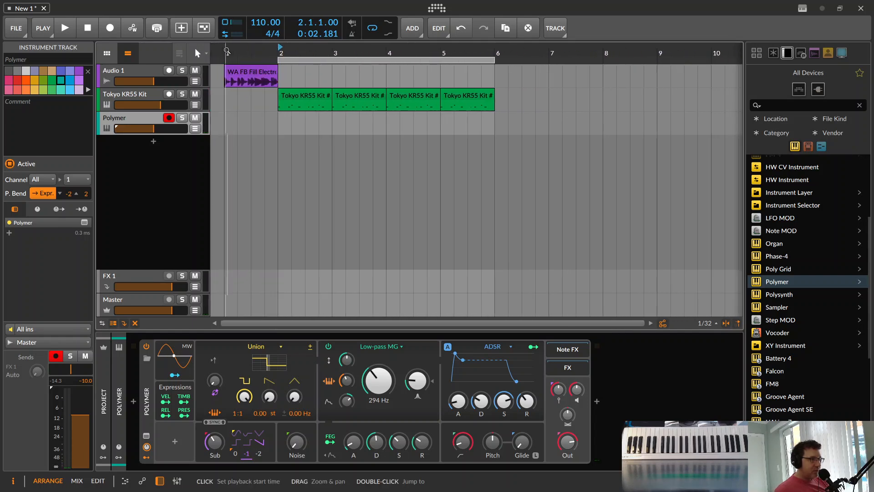
- Record the Polymer #2 bassline over bars 2–6 and trim away the short Polymer #1 clip
left_click(110, 27)
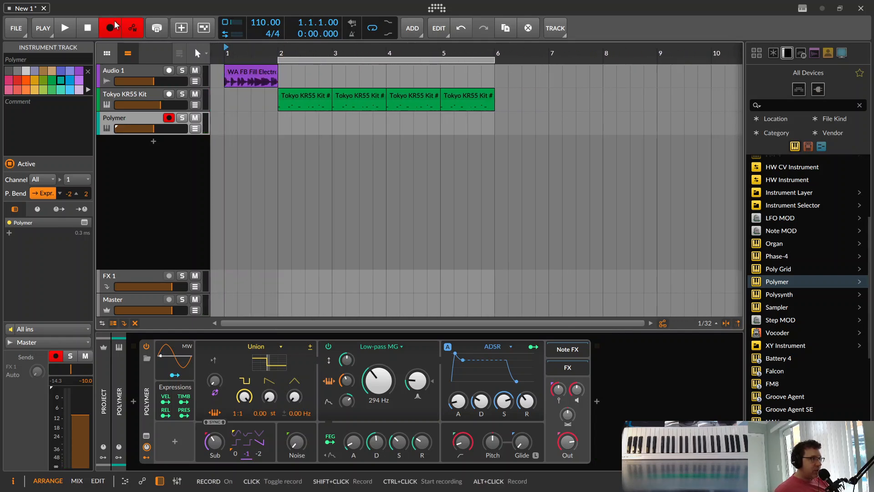
left_click(65, 28)
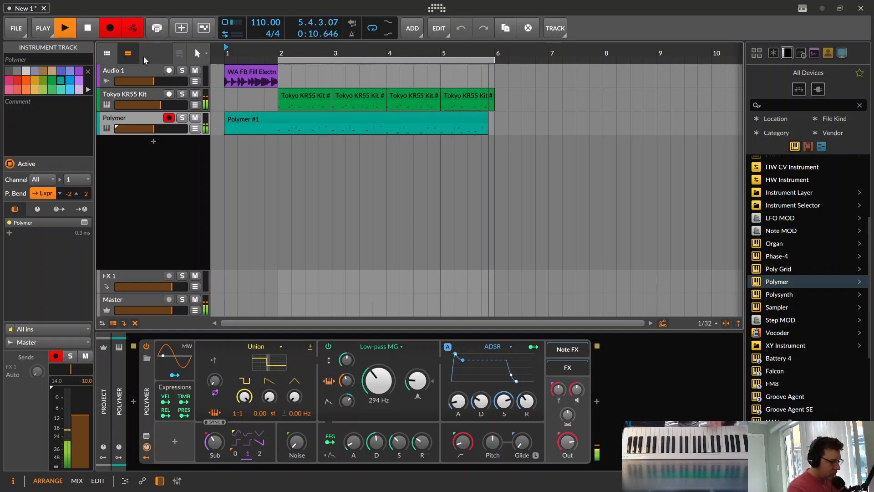
key("space")
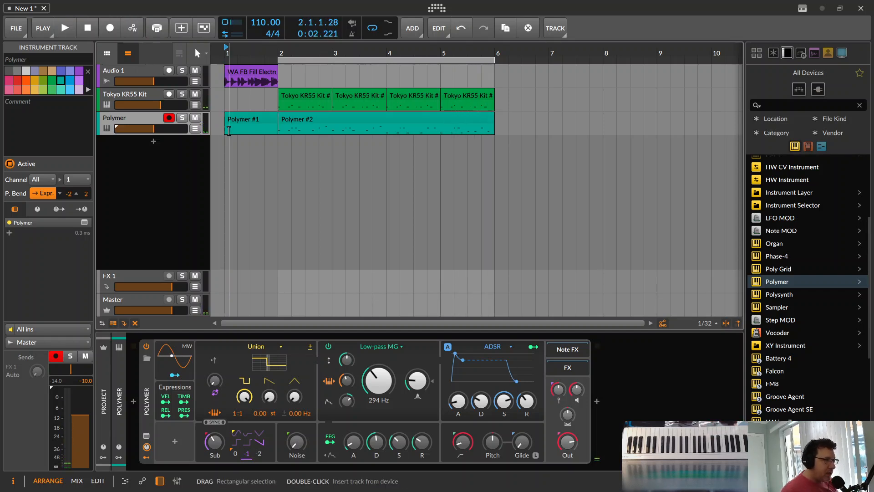
left_click_drag(225, 119, 260, 115)
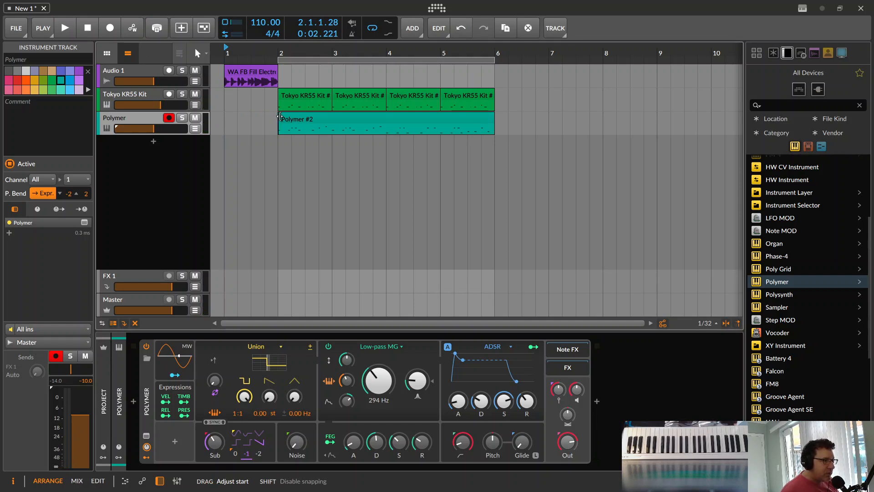
left_click(464, 120)
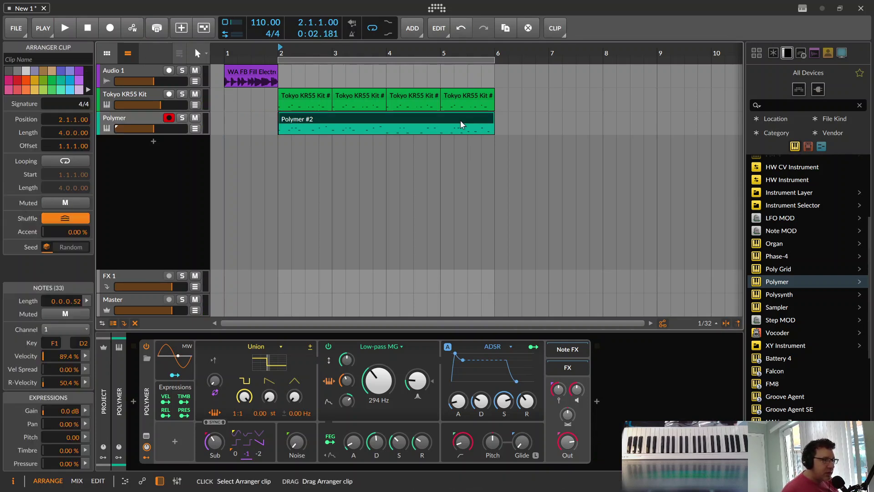
- Show the Polymer #2 notes in the note editor, dismissing the accidental save/quit prompt
double_click(425, 126)
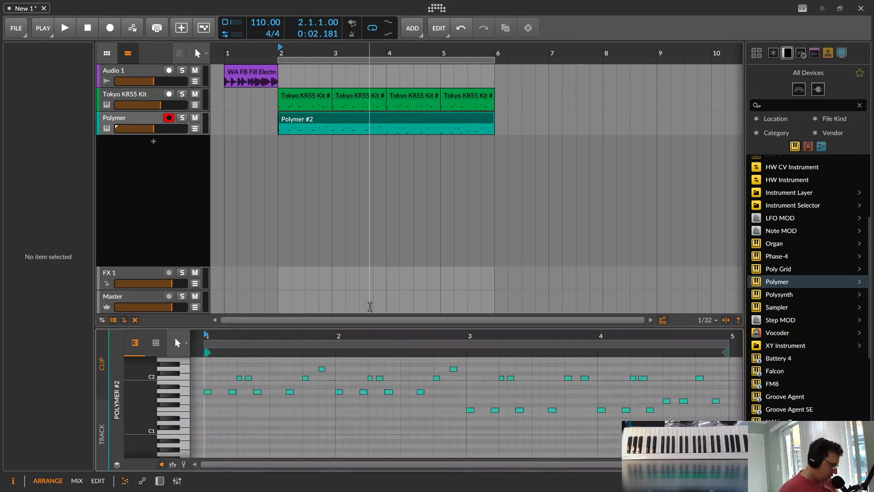
key("ctrl+q")
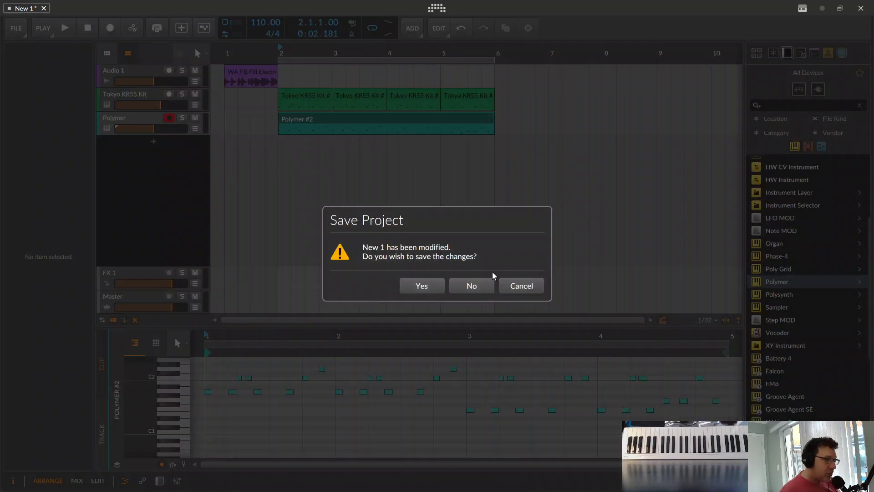
left_click(520, 285)
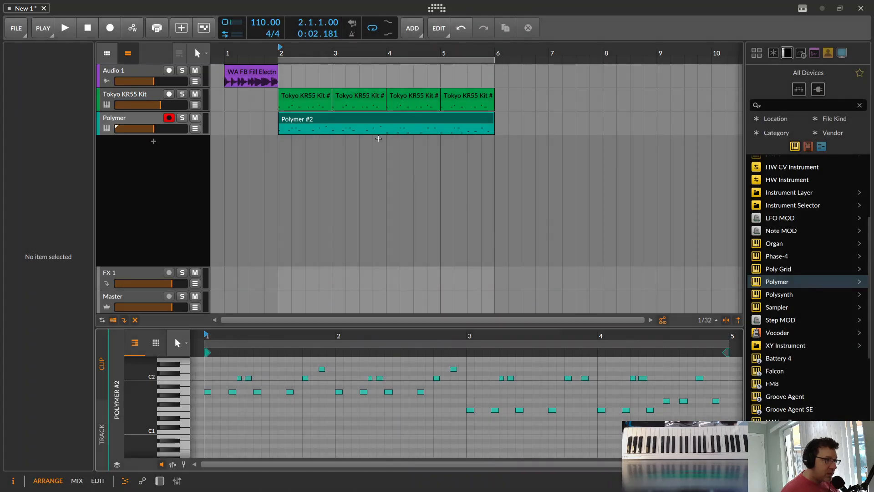
- Quantize the Polymer #2 clip's notes and play back the arrangement to check it
left_click(363, 123)
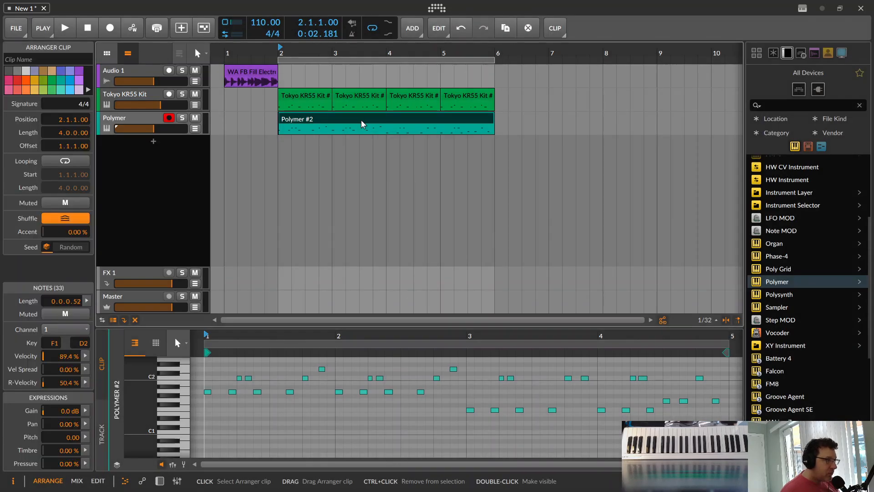
right_click(362, 124)
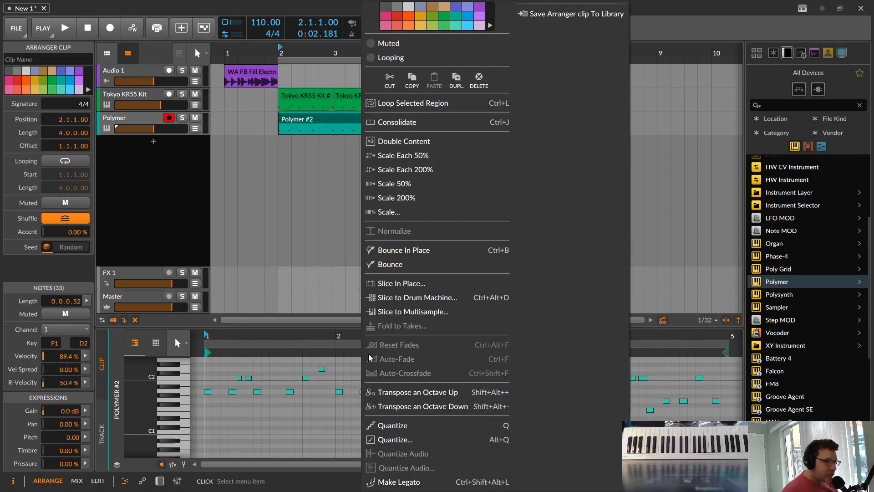
left_click(393, 426)
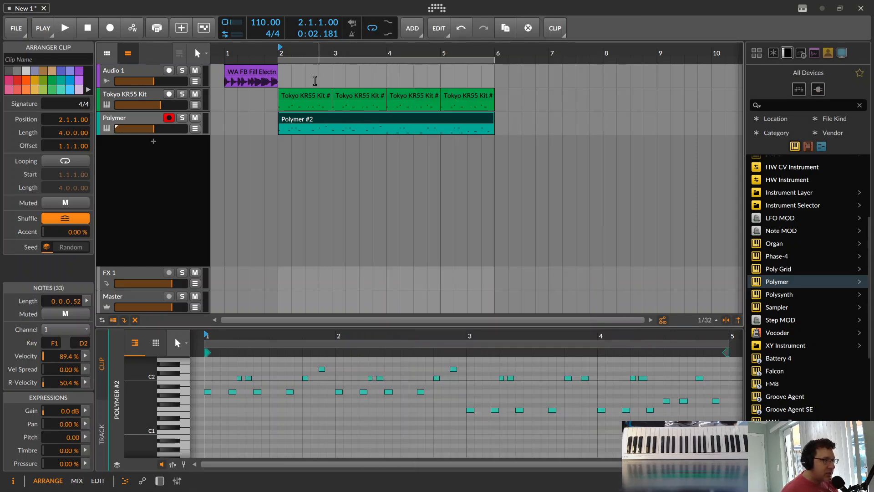
left_click(289, 55)
key("space")
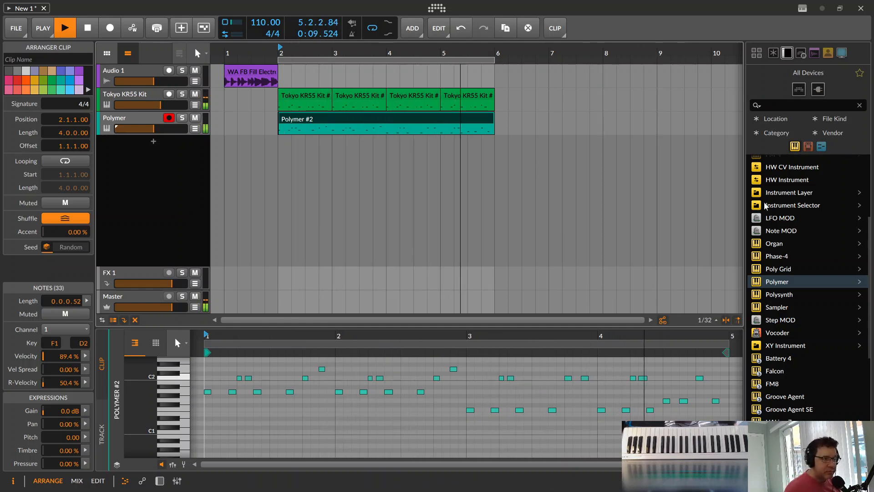
key("space")
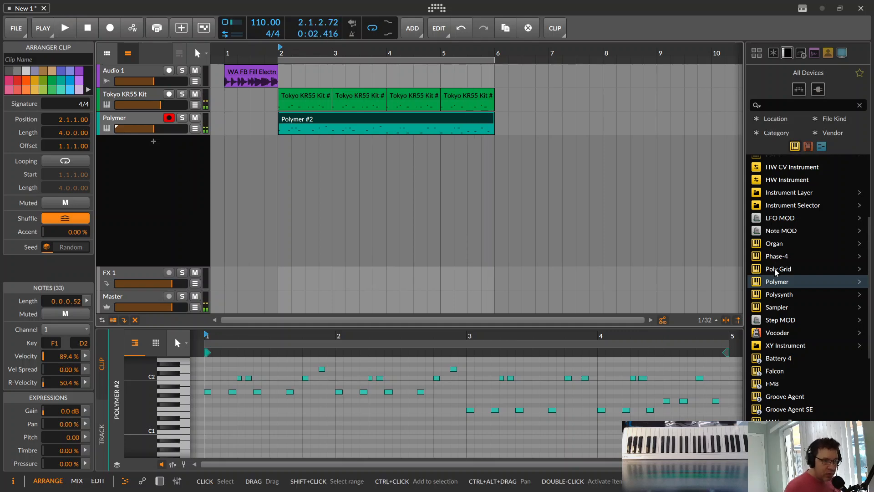
- Add a Polysynth instrument track and bring up its preset browser
double_click(779, 295)
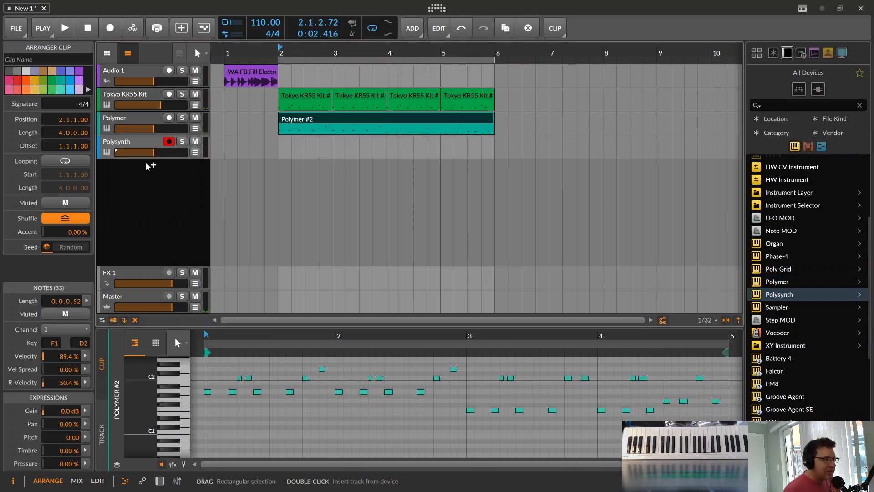
double_click(106, 156)
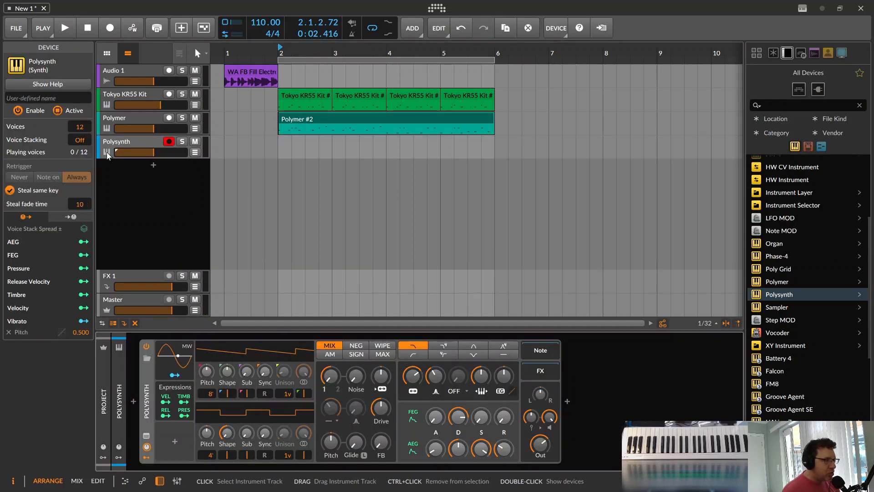
left_click(145, 358)
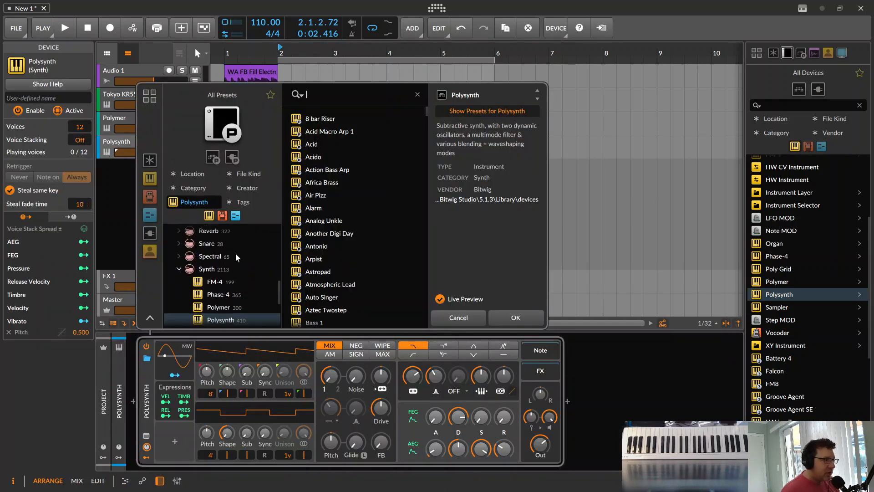
- Filter presets by Category > Lead and load the Beton Tanz preset onto the track
left_click(198, 268)
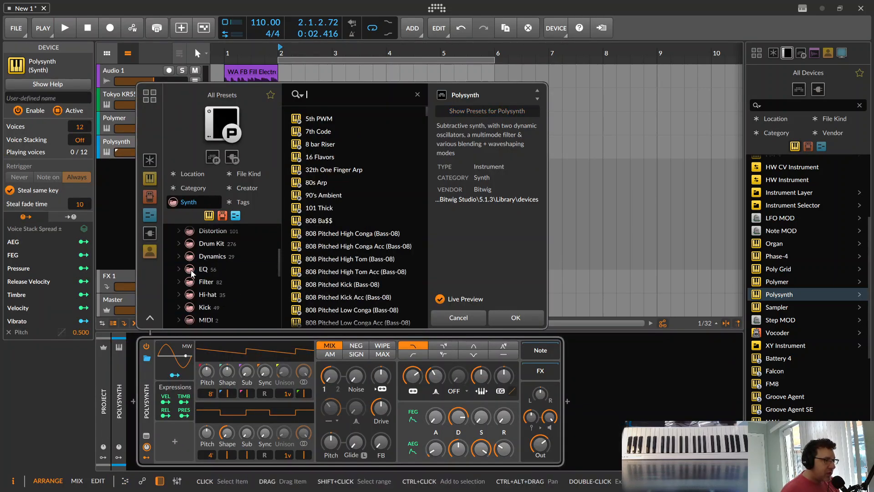
scroll(193, 272, "down", 3)
scroll(193, 271, "down", 3)
scroll(193, 272, "down", 3)
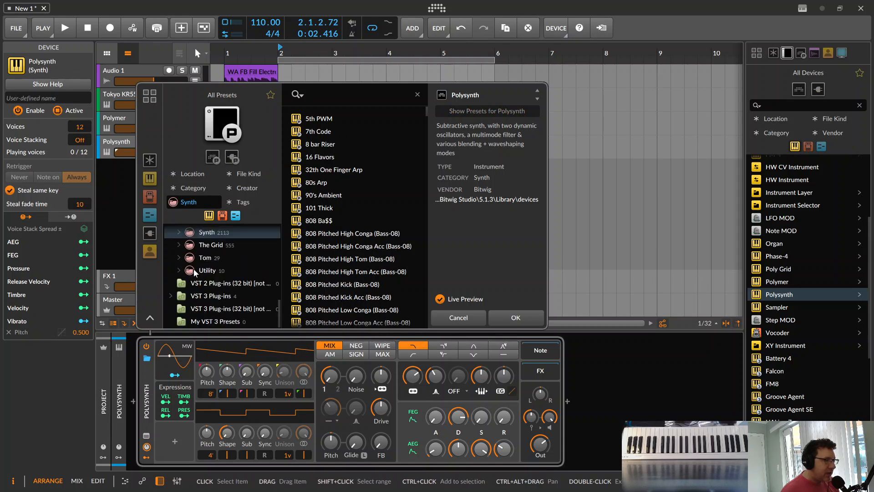
scroll(194, 274, "up", 3)
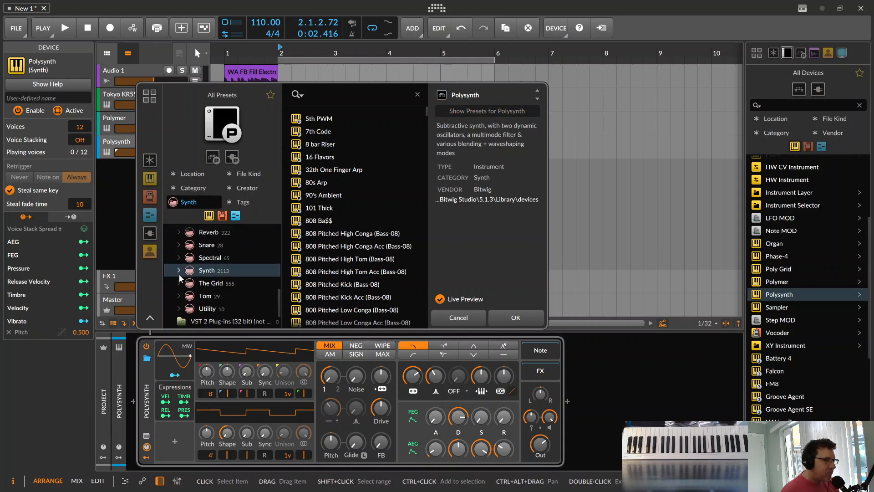
left_click(179, 271)
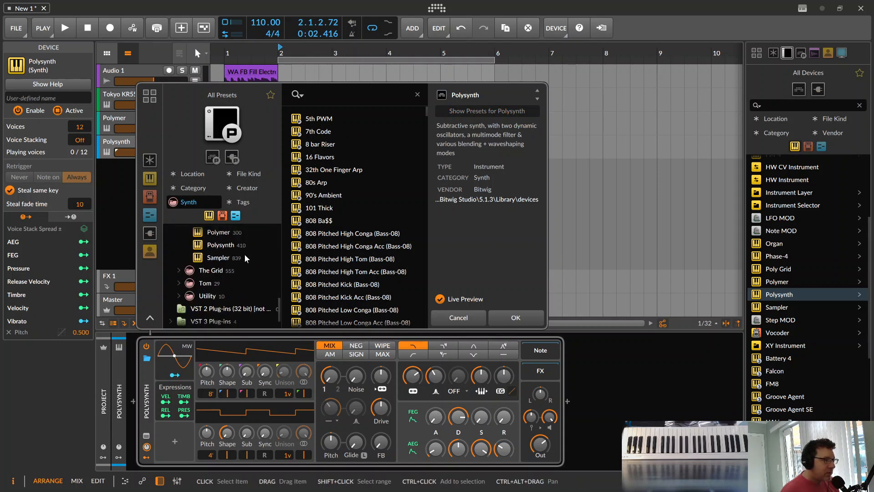
scroll(245, 254, "up", 5)
left_click(193, 188)
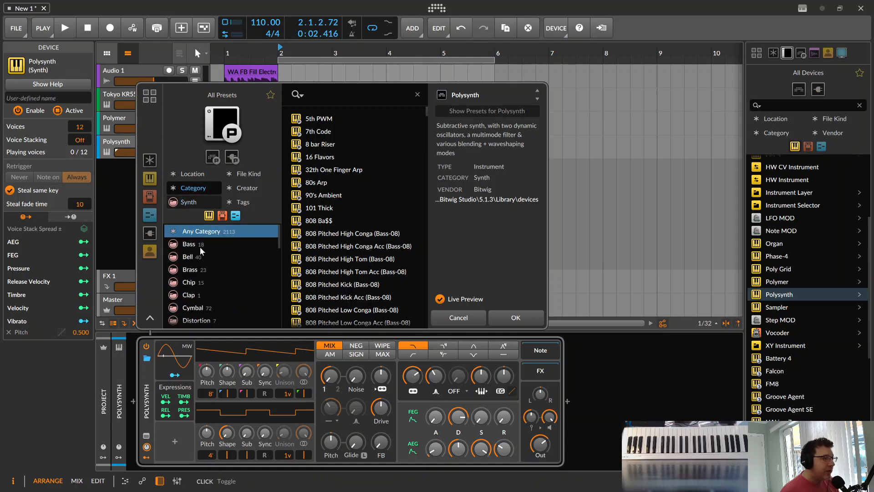
scroll(200, 259, "down", 4)
left_click(195, 272)
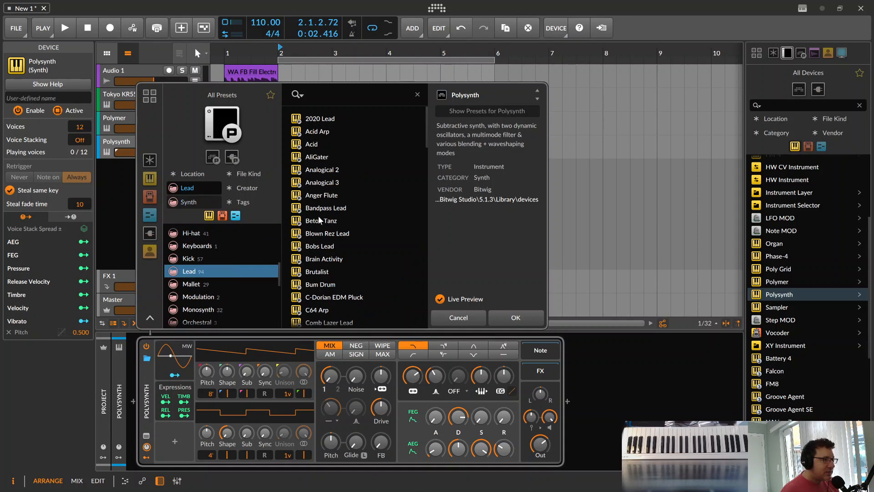
double_click(320, 221)
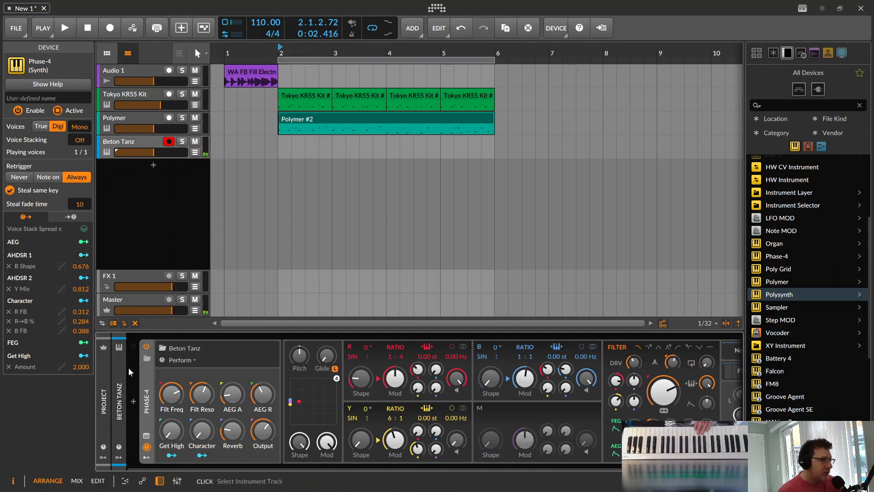
- Audition Lead presets from Blown Rez Lead to C-Dorian EDM Pluck and load Comb Lazer Lead
left_click(148, 361)
left_click(338, 234)
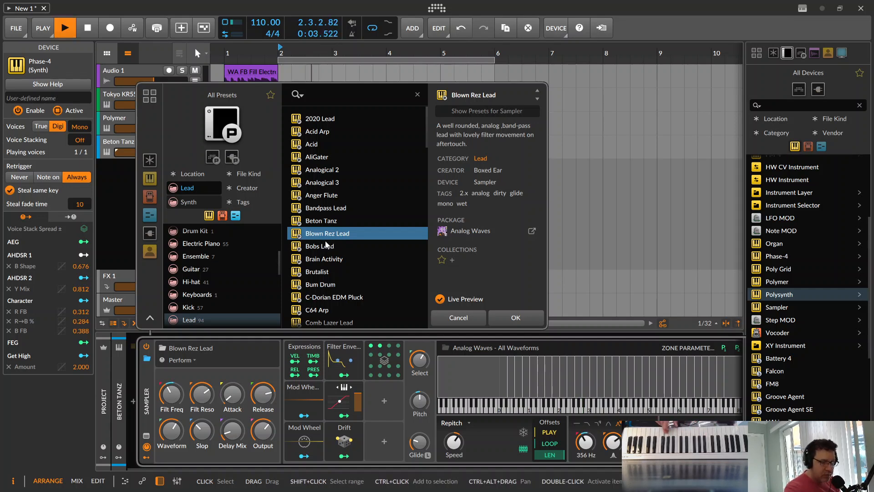
key("space")
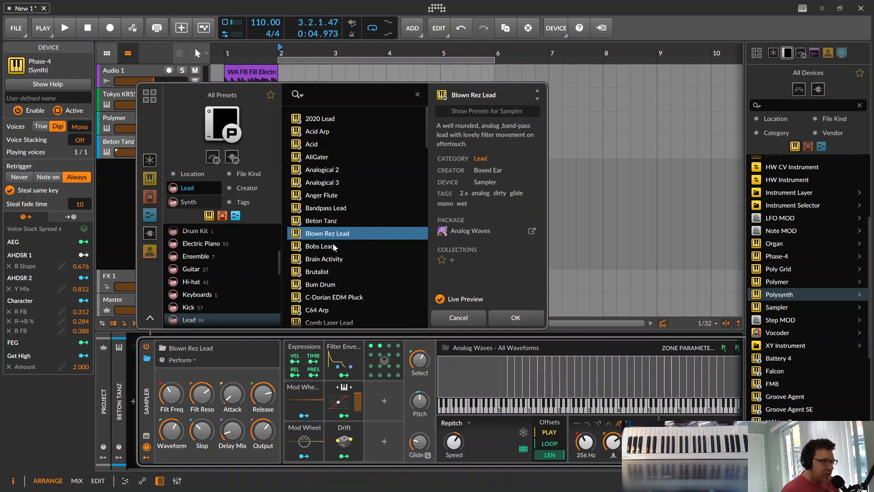
left_click(327, 246)
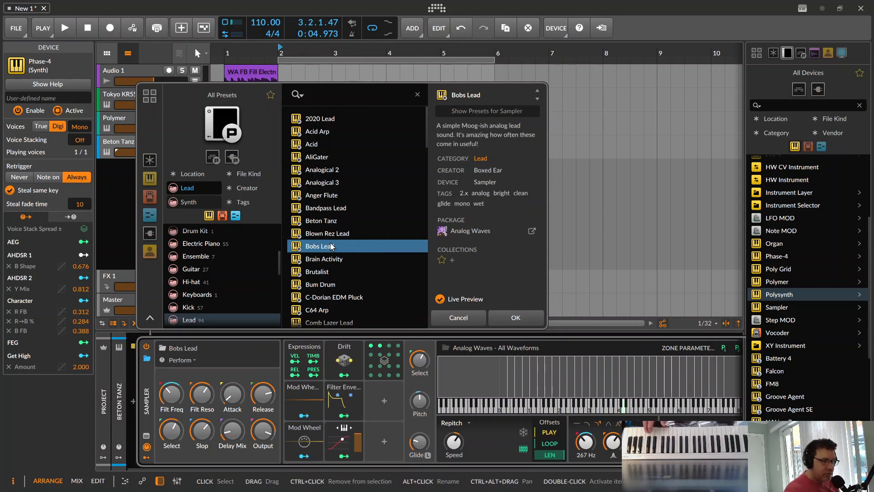
left_click(321, 260)
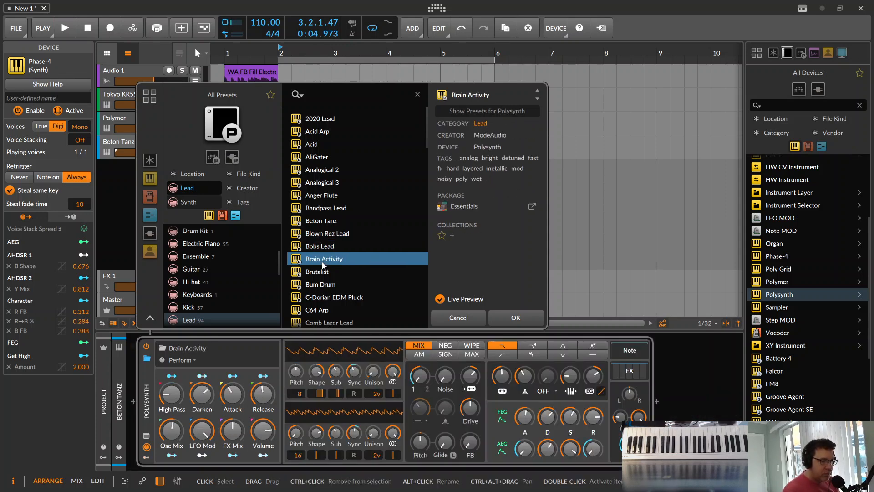
left_click(310, 271)
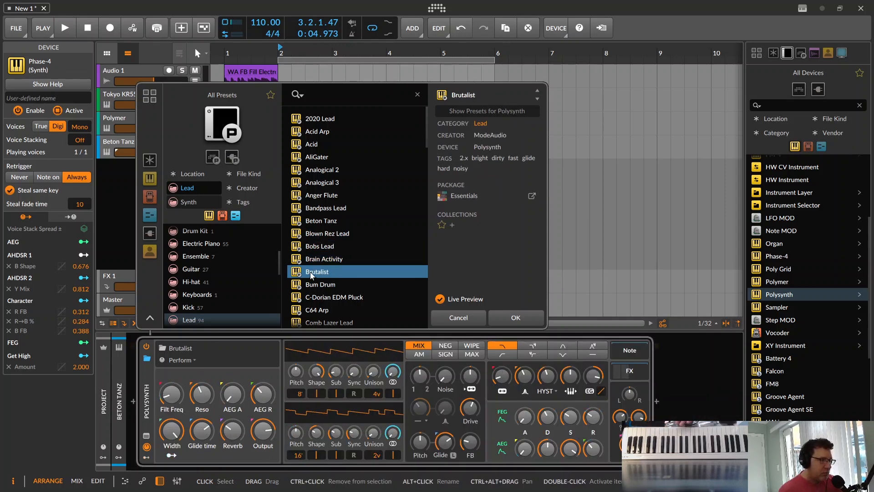
left_click(313, 284)
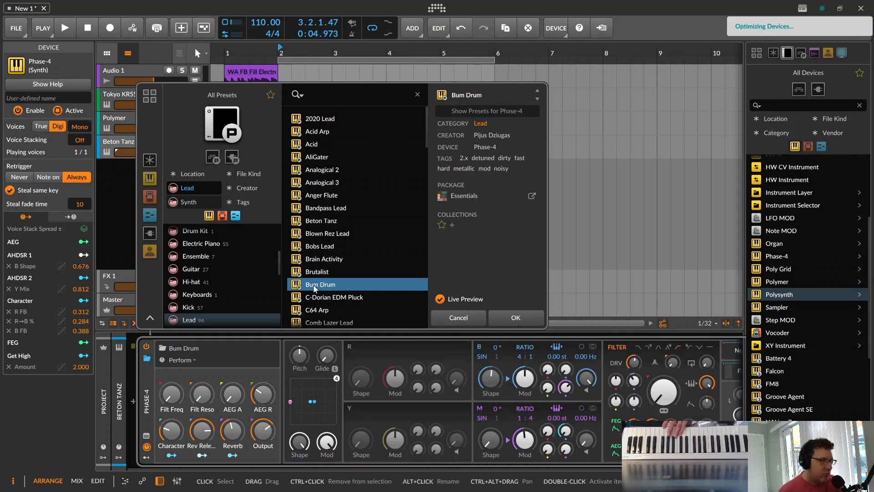
left_click(324, 296)
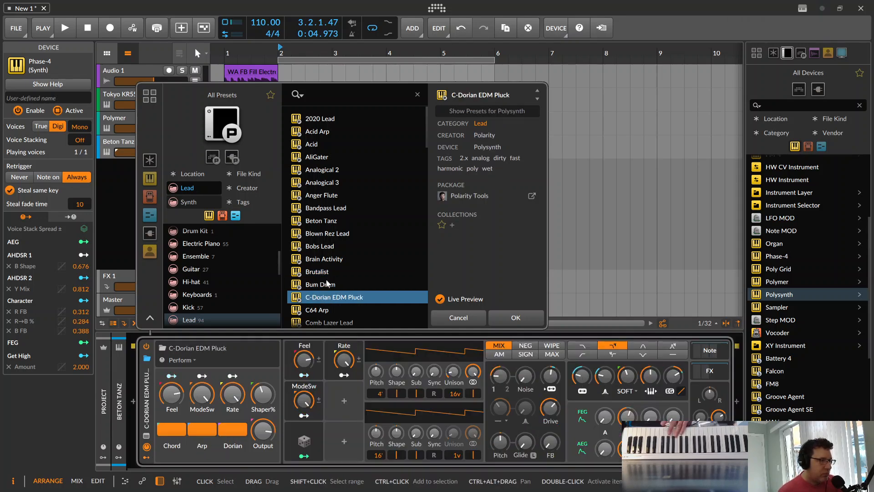
scroll(326, 279, "down", 1)
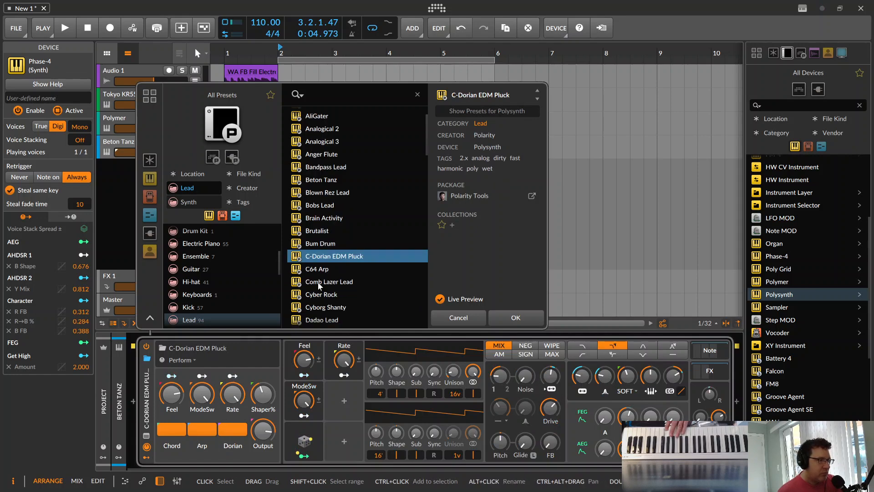
left_click(319, 281)
double_click(320, 280)
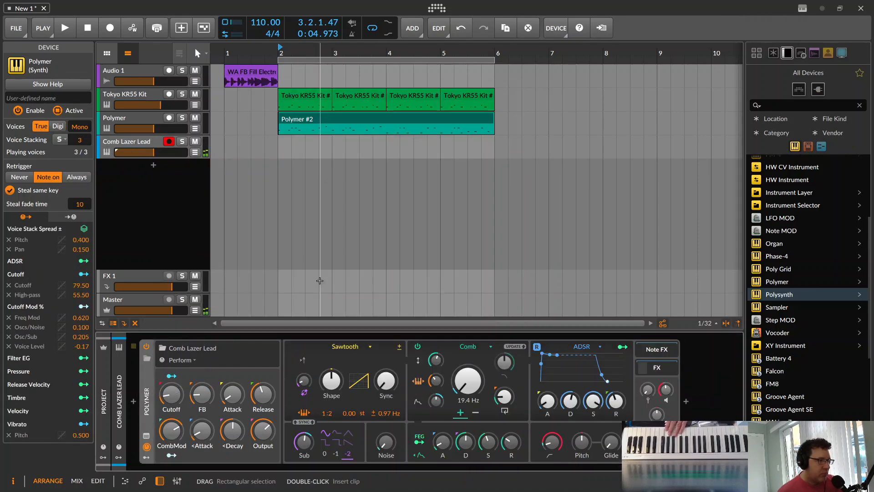
- Reopen the track's preset browser and audition Driven Lead, then Driven Leader
left_click(147, 145)
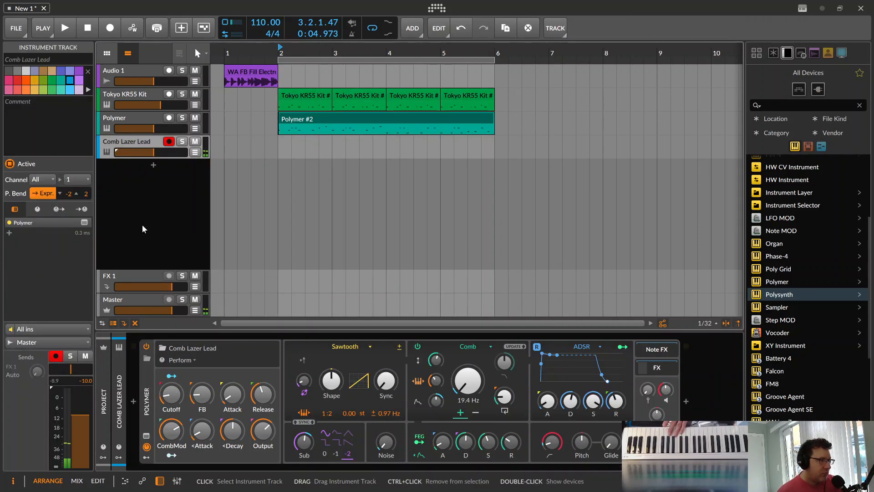
left_click(145, 360)
scroll(328, 264, "up", 2)
scroll(329, 264, "down", 2)
left_click(319, 283)
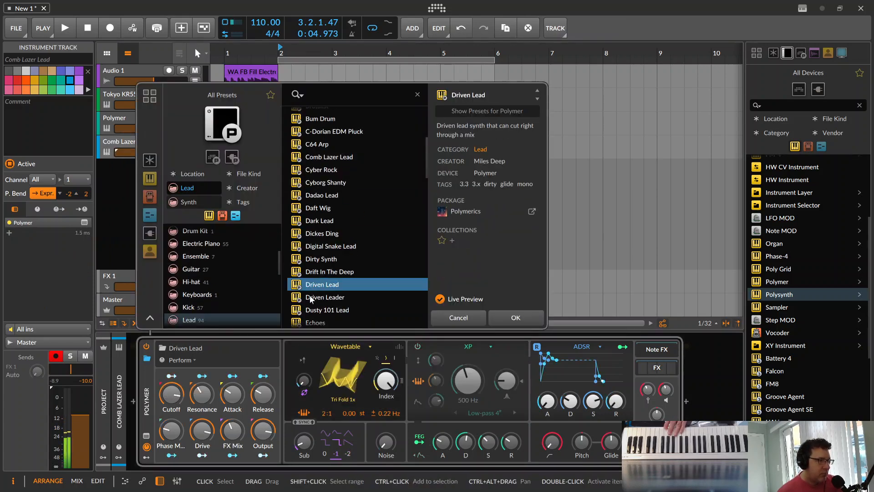
left_click(321, 297)
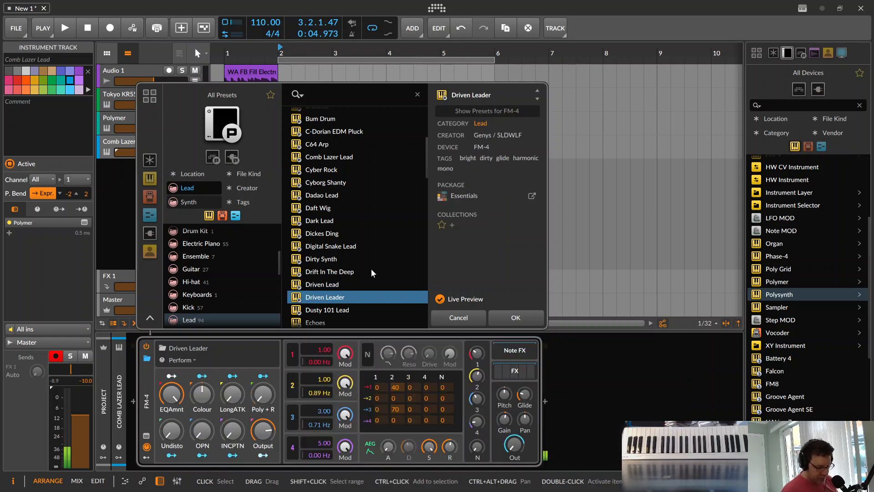
- Confirm Driven Leader, record a lead part over bars 2–6 and play it back
left_click(515, 318)
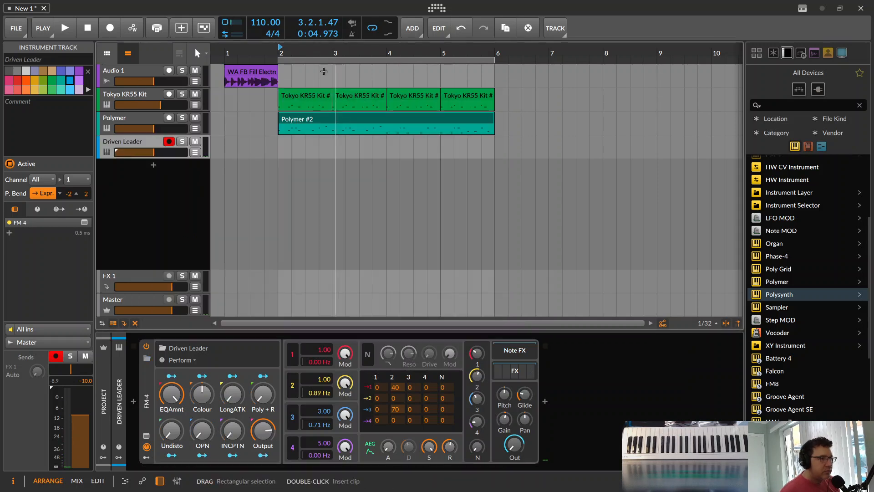
left_click(110, 28)
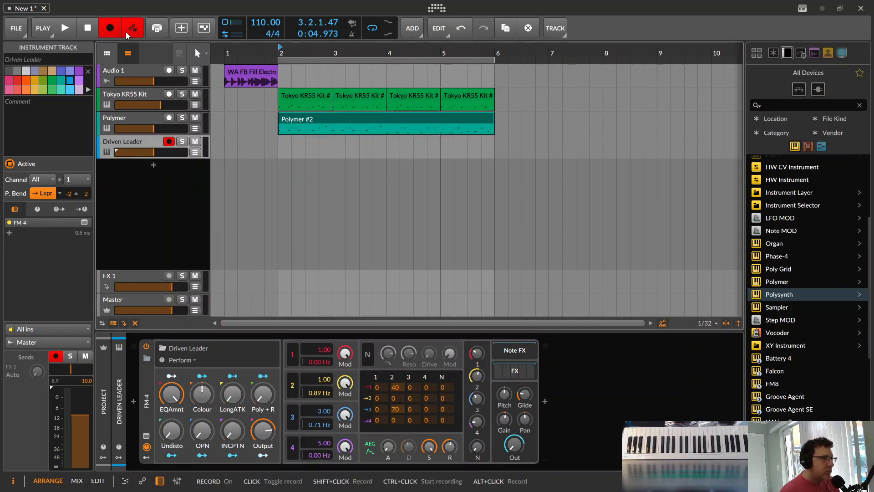
left_click(66, 28)
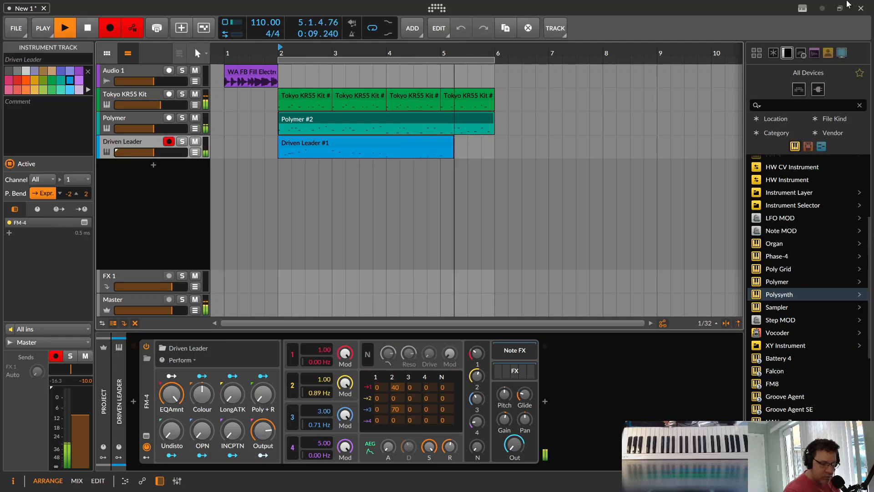
key("space")
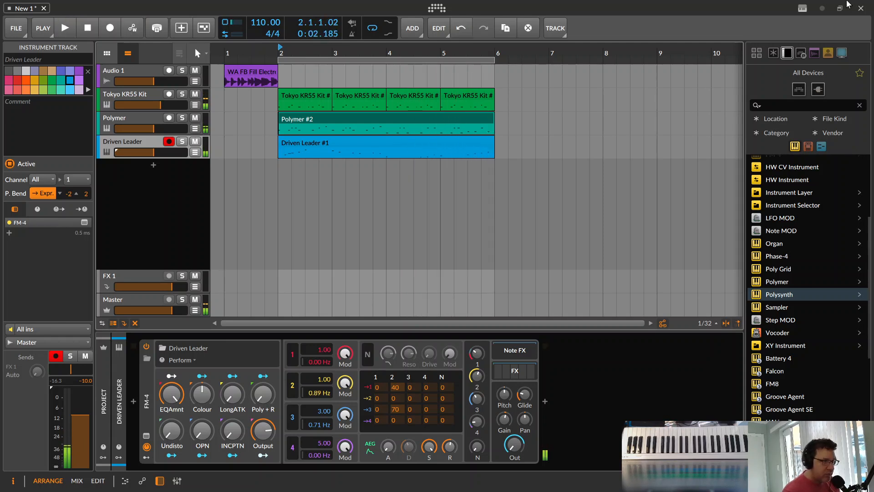
left_click(346, 141)
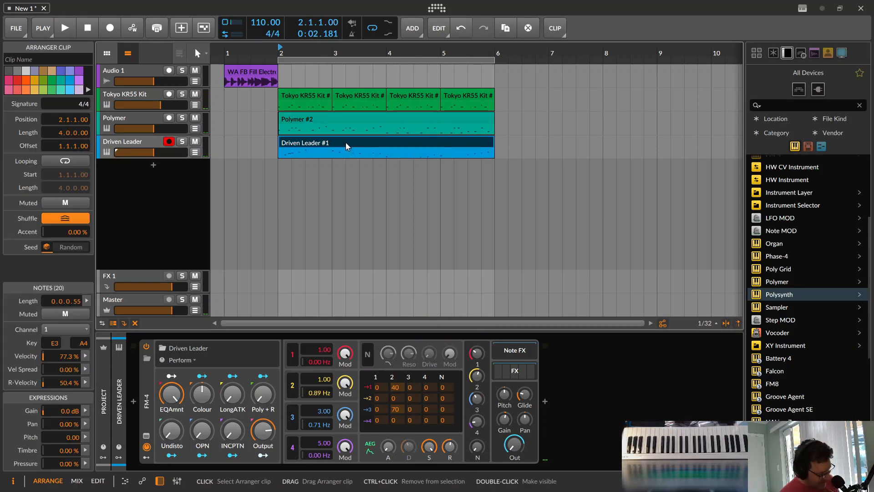
key("space")
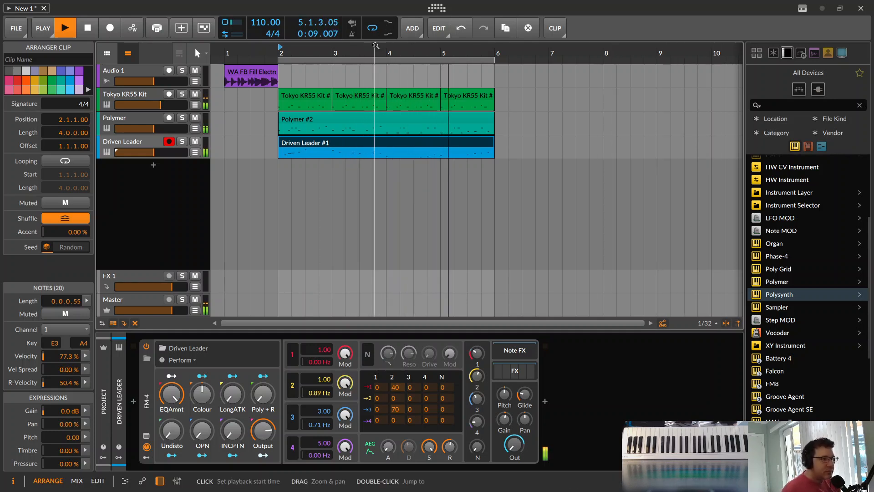
scroll(369, 171, "down", 5)
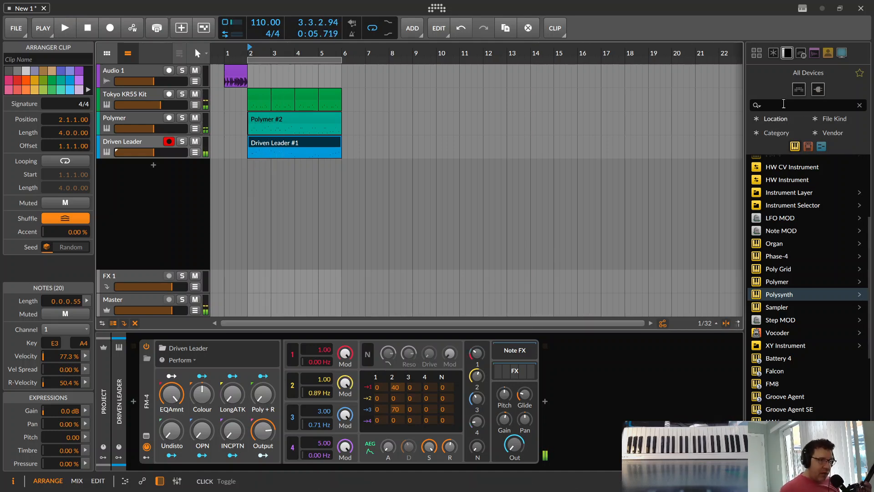
- Audition 707 Back To 90s Beat loops and drop Beat 01 A onto a new track at bar 2
left_click(813, 54)
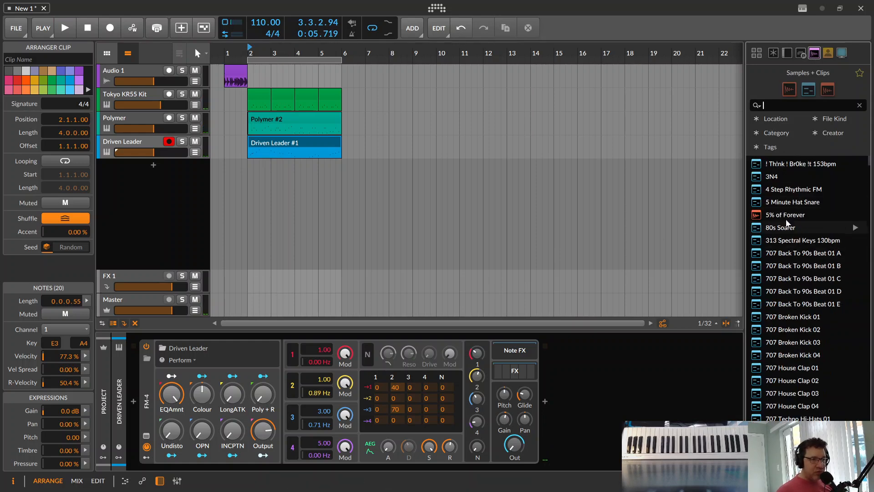
left_click(797, 266)
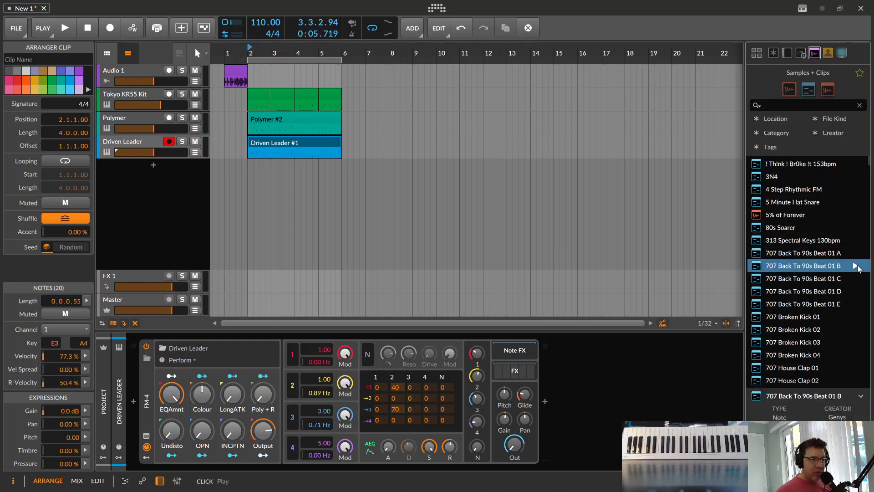
mouse_move(803, 266)
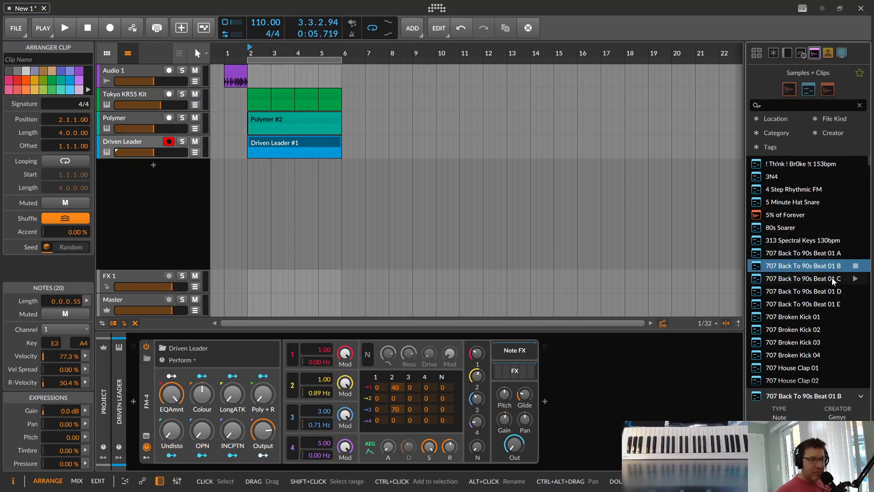
left_click(856, 255)
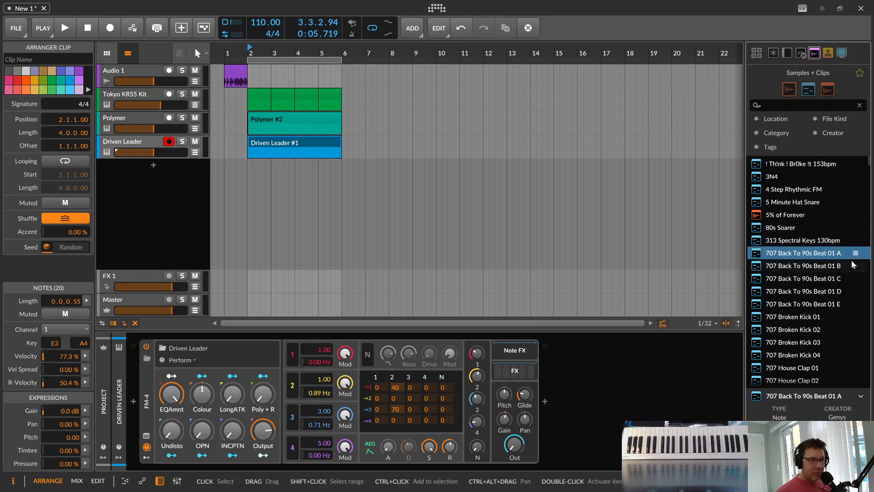
mouse_move(817, 254)
left_mouse_down()
mouse_move(254, 165)
mouse_move(272, 168)
left_mouse_up()
left_click(274, 167)
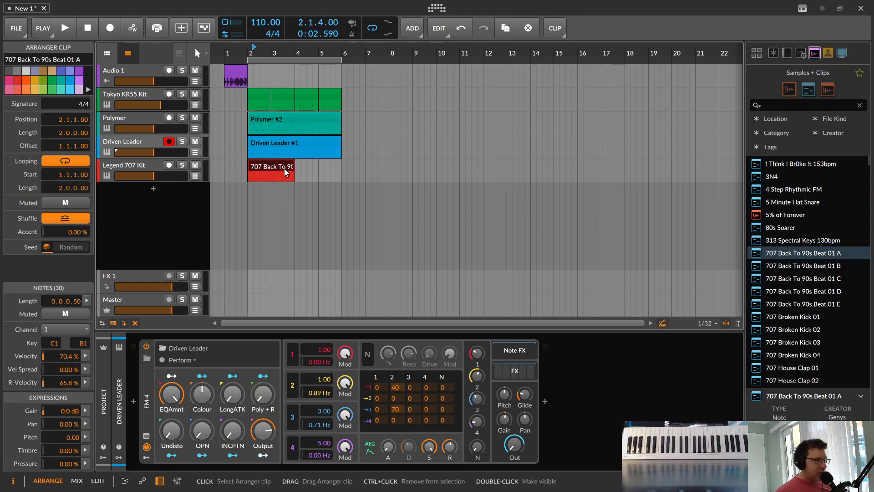
- Shorten the 707 clip to half a bar and make a first duplicate of it
double_click(279, 168)
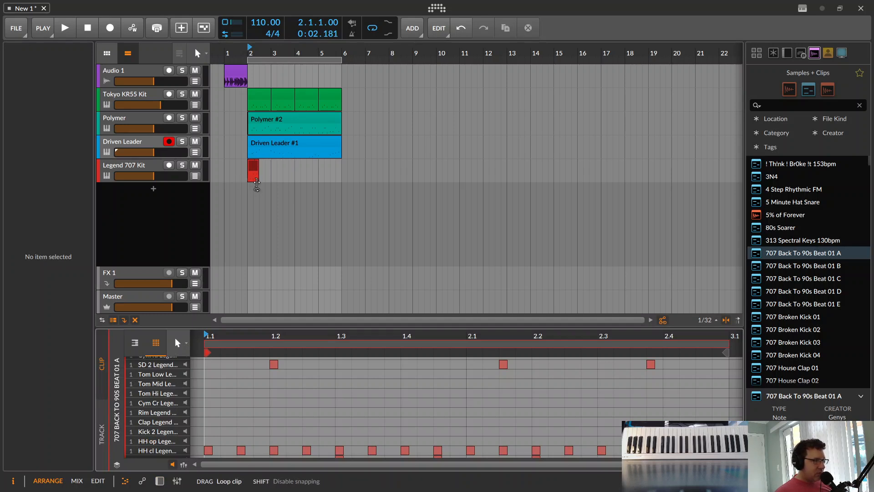
key("space")
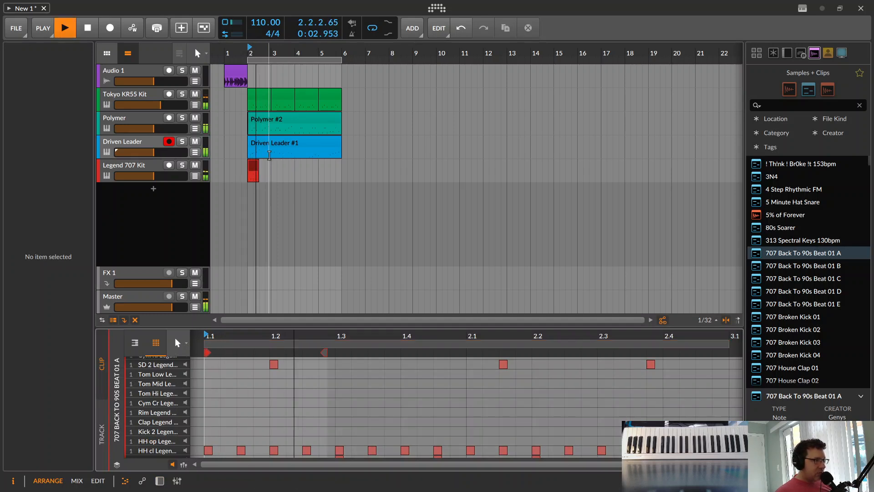
key("space")
left_click(253, 171)
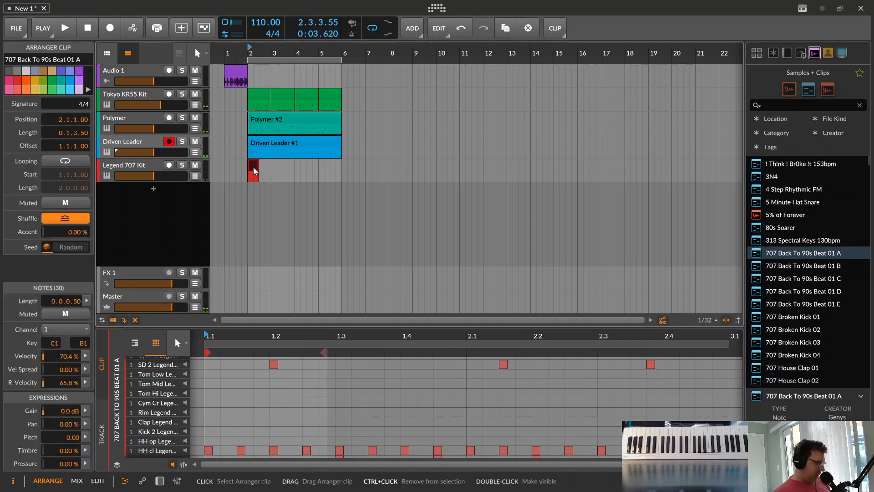
key("ctrl+d")
key("ctrl+d")
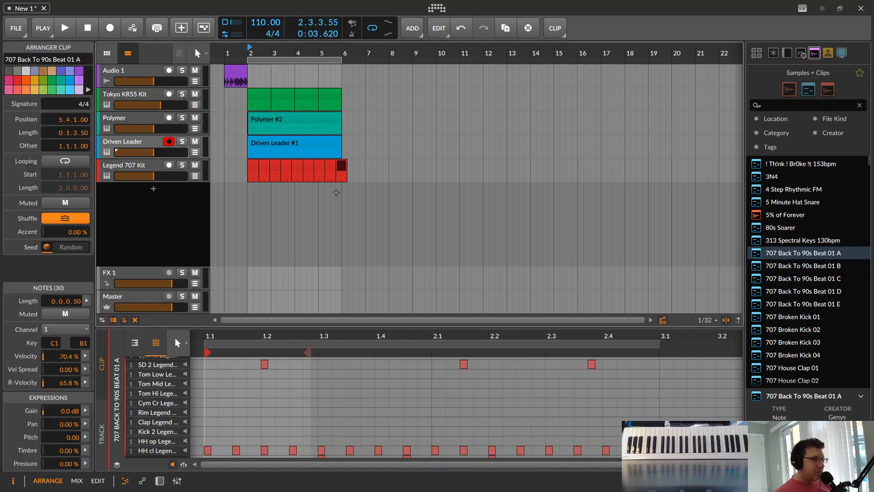
- Delete the unwanted duplicated 707 clips, leaving the single short clip
left_click_drag(259, 54, 259, 96)
left_click_drag(291, 53, 515, 216)
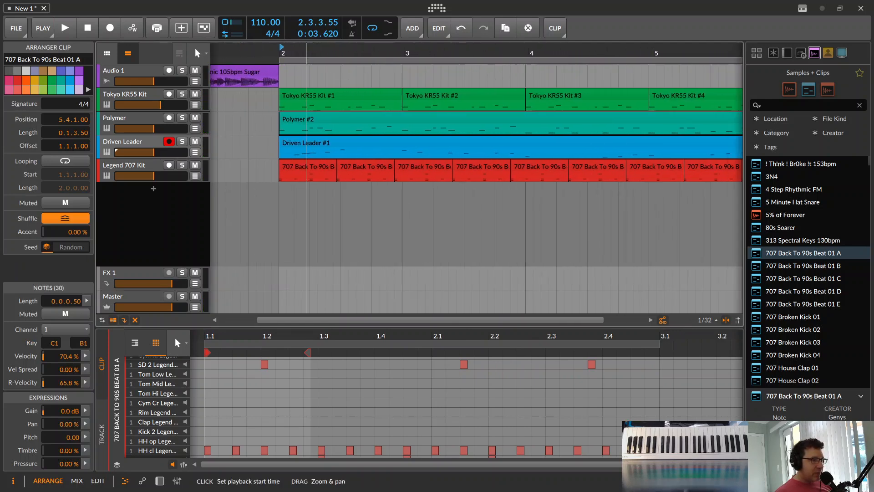
left_click_drag(605, 204, 317, 176)
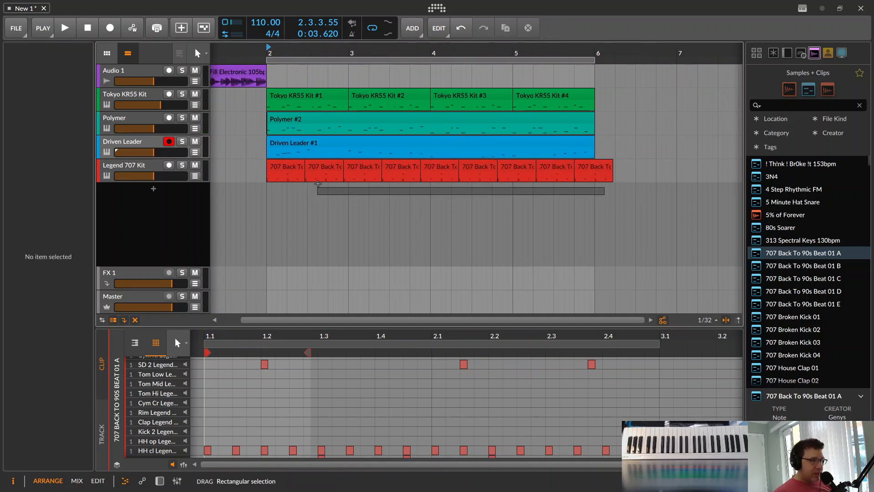
key("Delete")
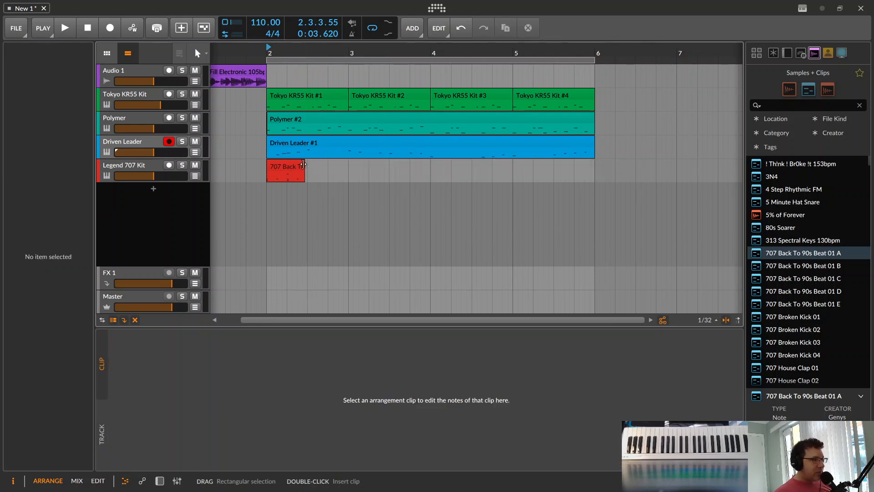
- Repeat the short 707 clip with Ctrl+D to fill bars 2–6 and play it back
left_click(291, 173)
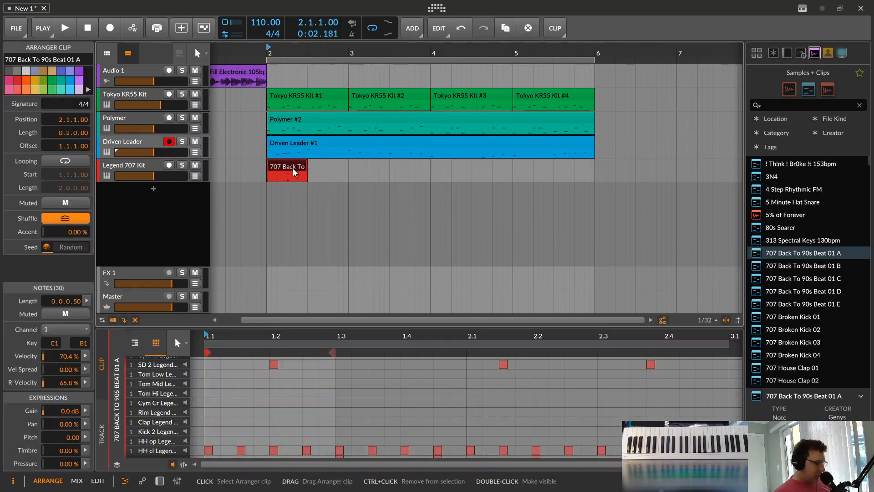
key("ctrl+d")
key("ctrl+d")
key("ctrl+d")
key("ctrl+d")
key("ctrl+d")
key("ctrl+d")
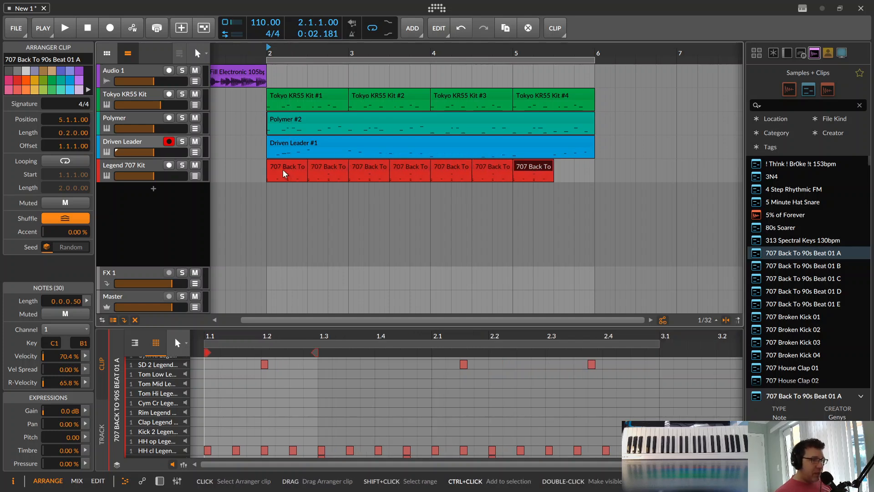
key("ctrl+d")
key("space")
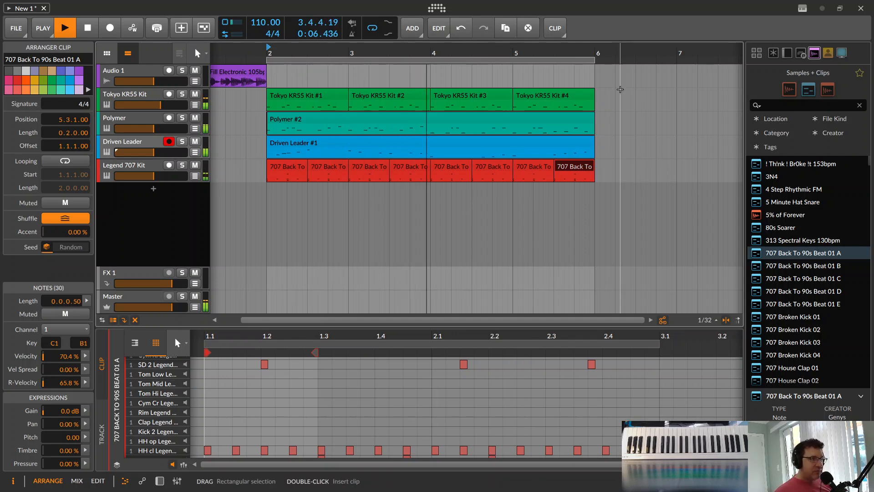
left_click_drag(619, 55, 620, 89)
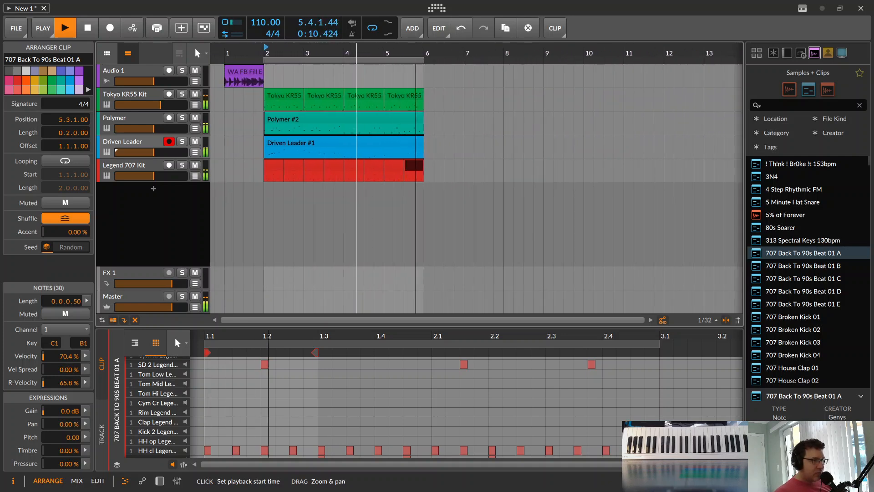
left_click_drag(406, 55, 405, 75)
key("space")
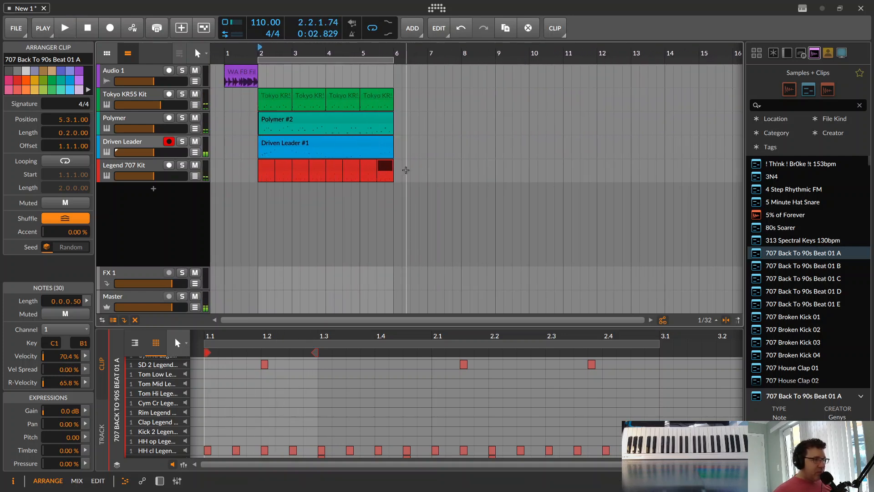
- Move the 707 drum clips so they start at bar 6
left_click(405, 170)
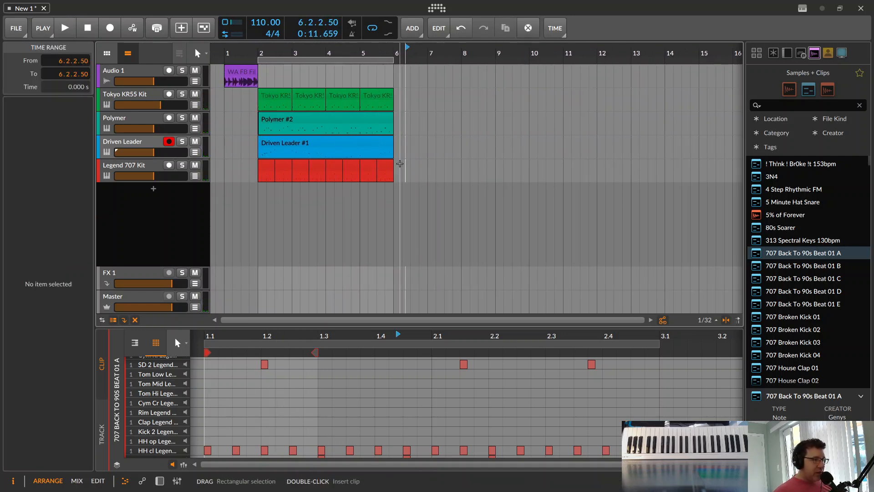
left_click(383, 171)
left_click_drag(267, 172, 440, 171)
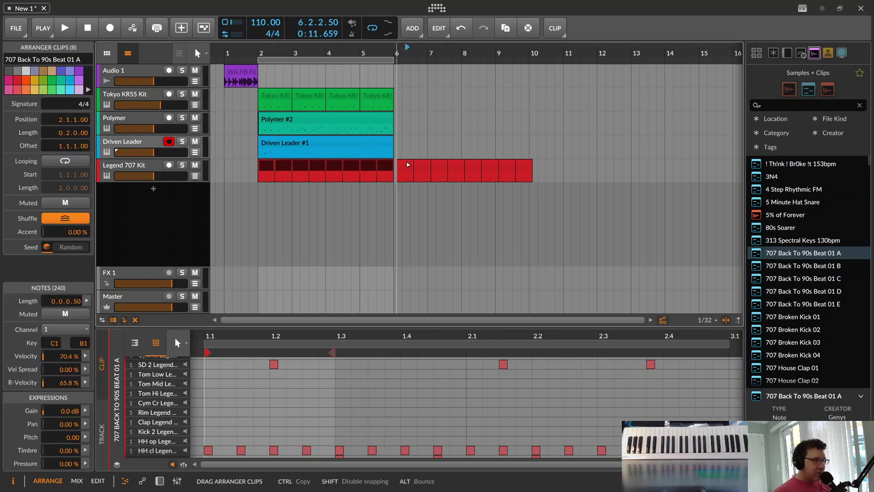
- Duplicate the drum, Polymer and Driven Leader clips from bars 2–6 into bars 6–10
left_click(382, 142)
left_click(381, 121, "ctrl")
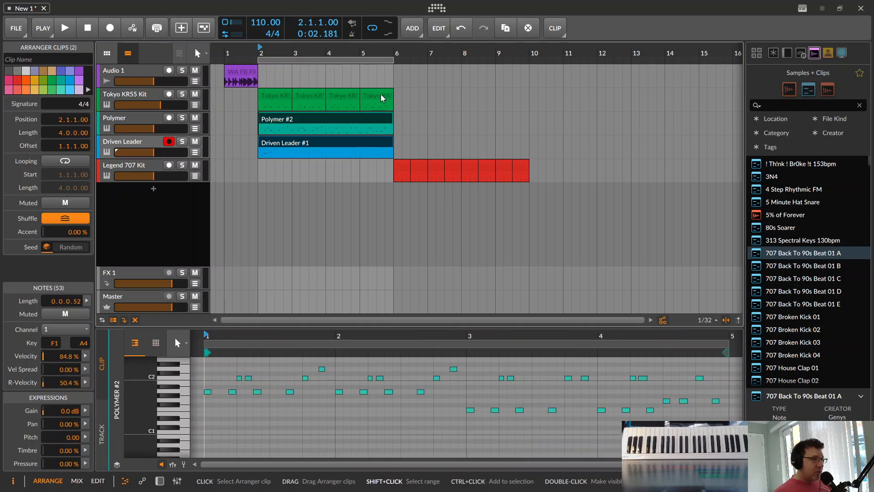
mouse_move(402, 130)
left_mouse_down()
mouse_move(331, 118)
mouse_move(307, 92)
left_mouse_up()
key("ctrl+d")
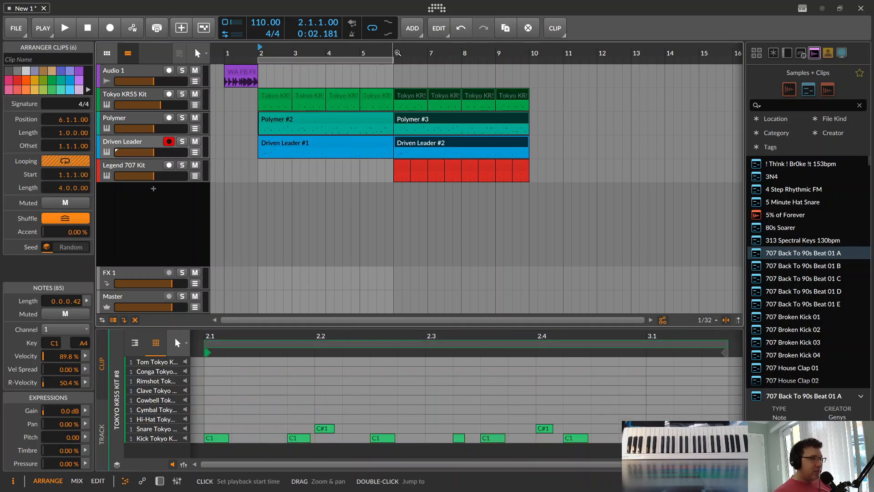
- Play the arrangement from bar 1 to hear the extended 10-bar section
left_click_drag(398, 53, 227, 52)
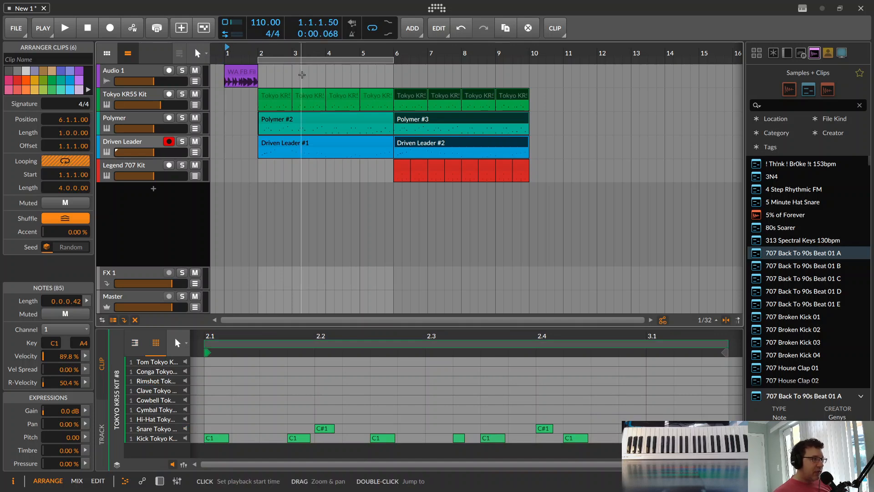
key("space")
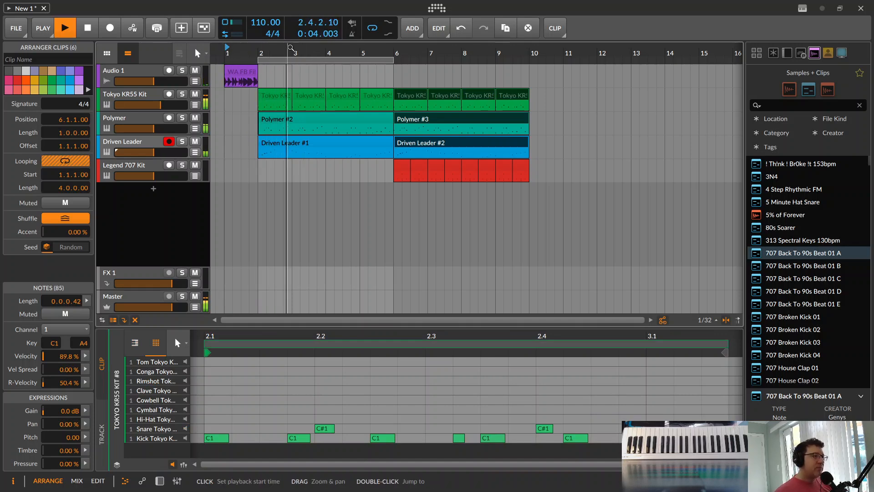
mouse_move(292, 49)
left_mouse_down()
mouse_move(300, 69)
mouse_move(300, 51)
left_mouse_up()
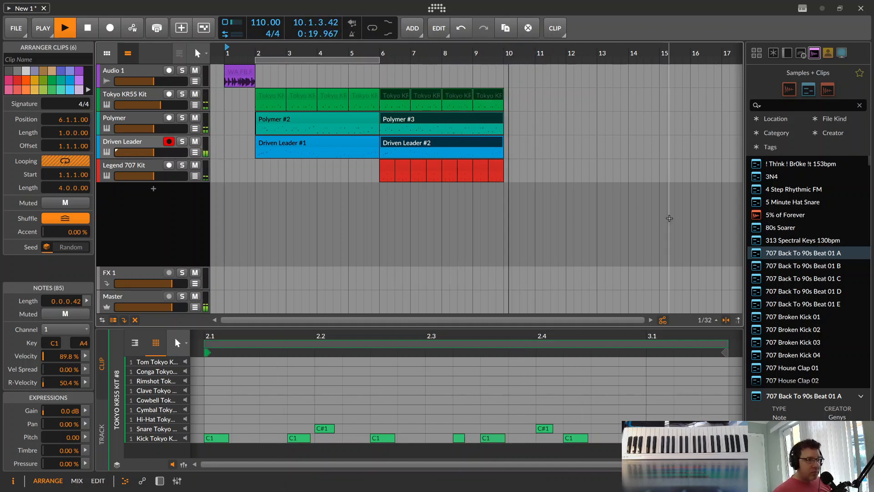
- Add a new Polysynth instrument track from the Devices browser below Legend 707 Kit
key("space")
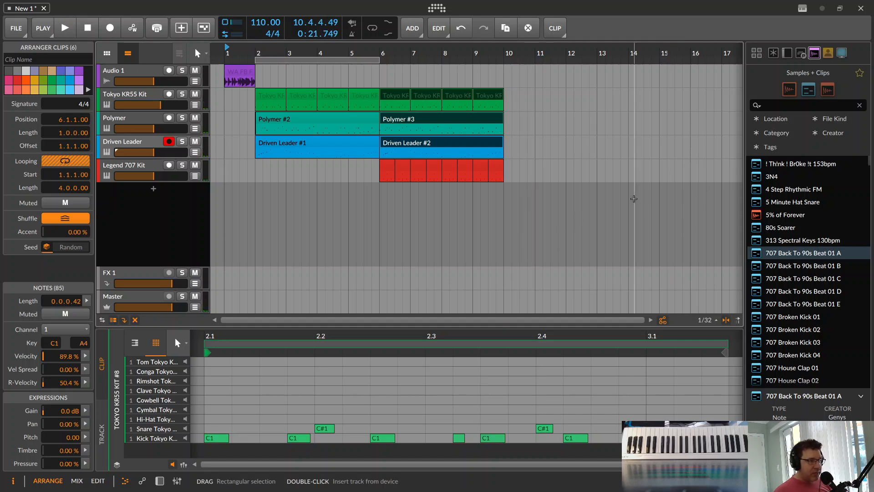
left_click(790, 53)
scroll(762, 278, "down", 3)
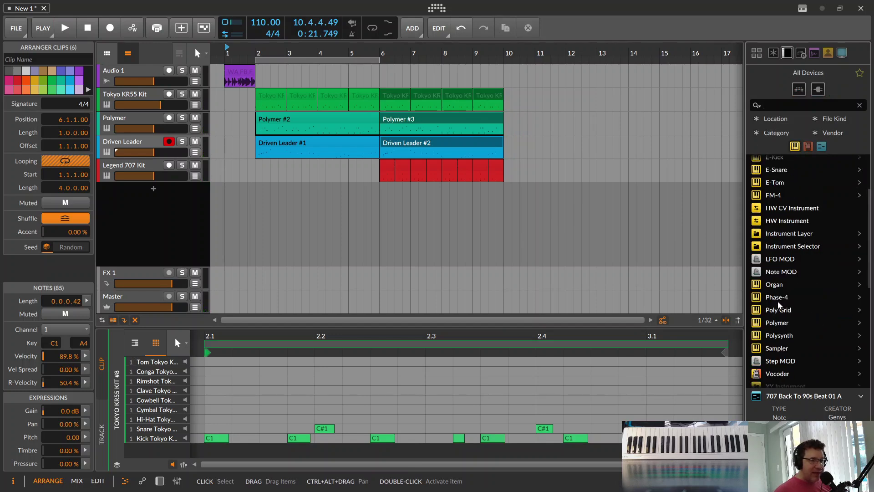
left_click(778, 309)
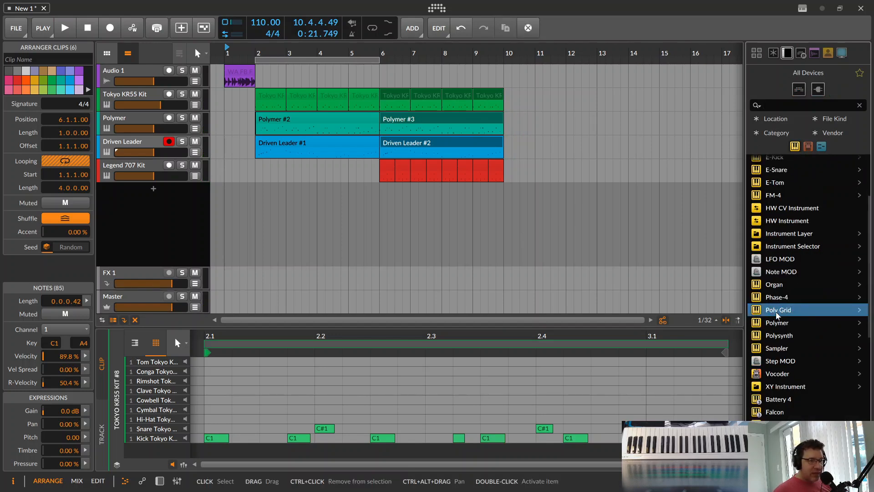
double_click(779, 334)
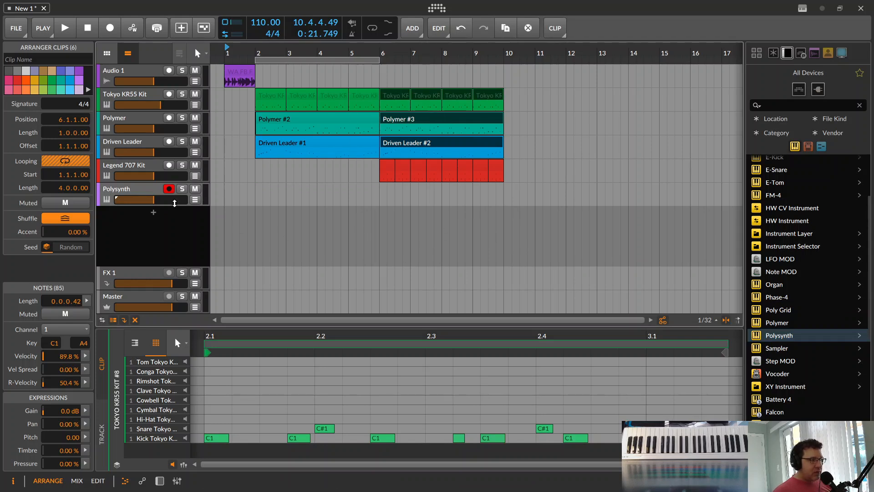
- Show the Polysynth controls, lengthen the AEG release slightly and adjust the oscillator mix
left_click(109, 202)
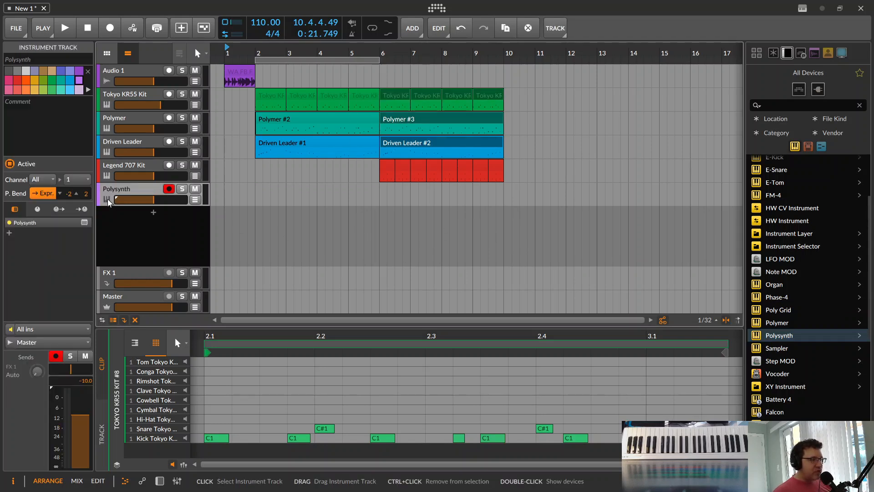
double_click(108, 200)
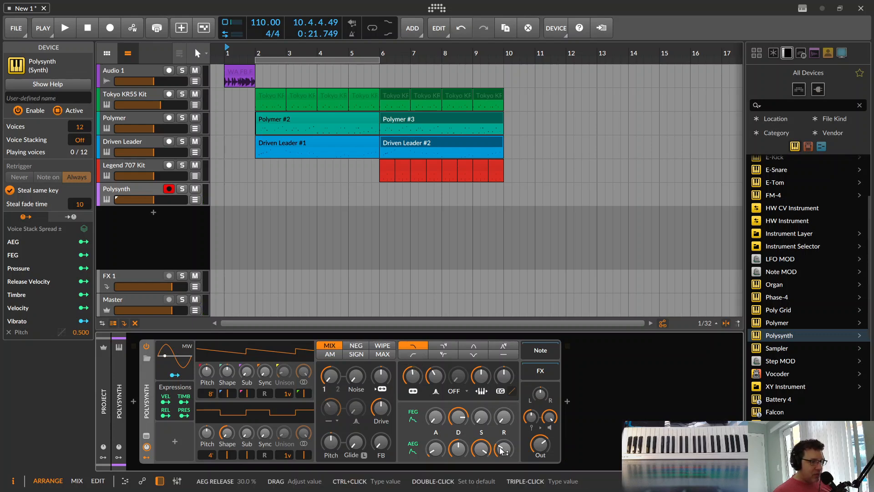
left_click_drag(505, 454, 505, 453)
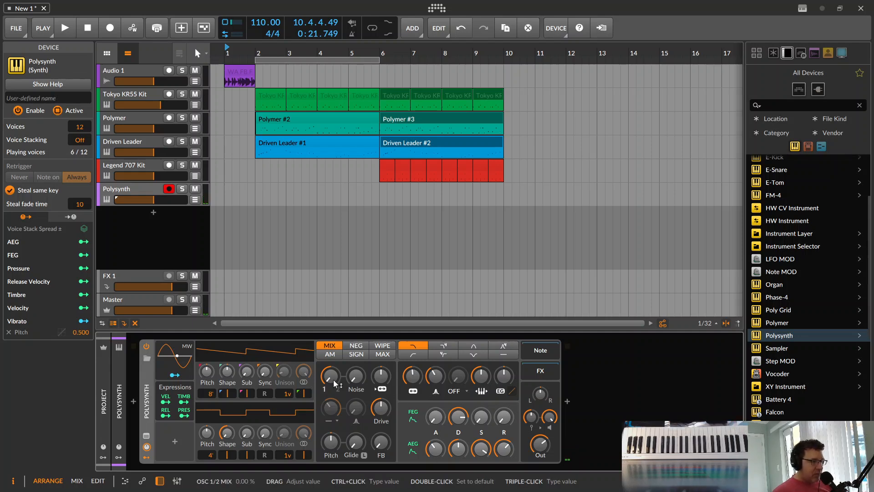
left_click_drag(333, 380, 337, 380)
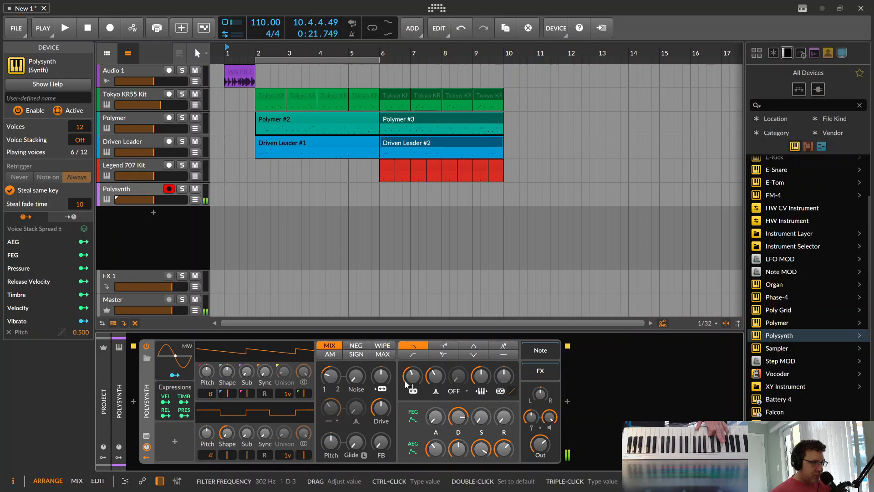
mouse_move(559, 359)
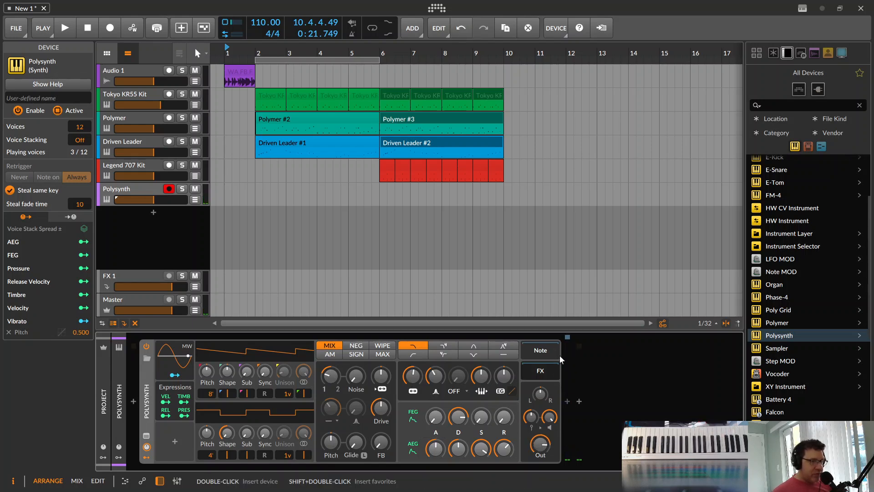
- Add a Reverb after the Polysynth, then insert Chorus+ ahead of it in the chain
left_click(566, 401)
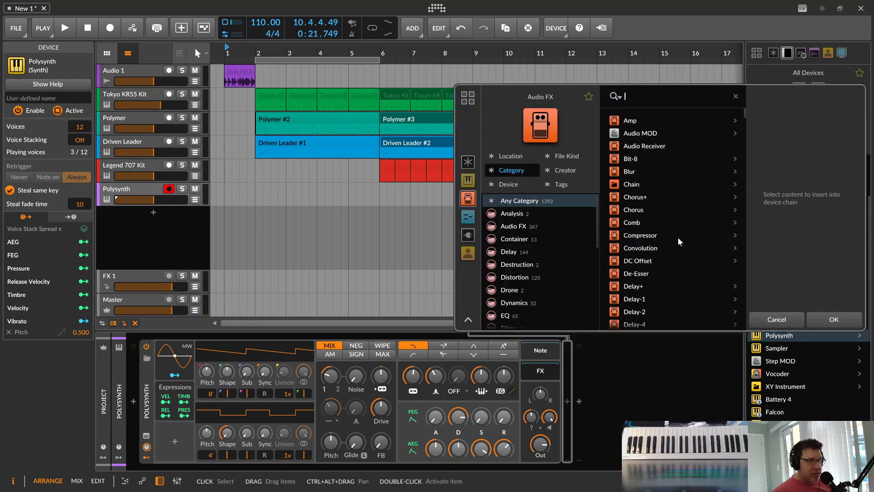
scroll(673, 234, "down", 5)
scroll(668, 231, "down", 5)
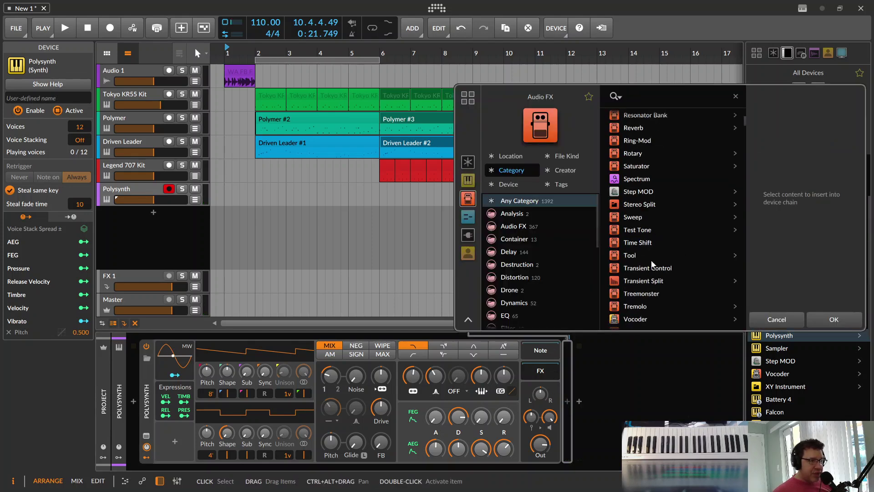
double_click(633, 130)
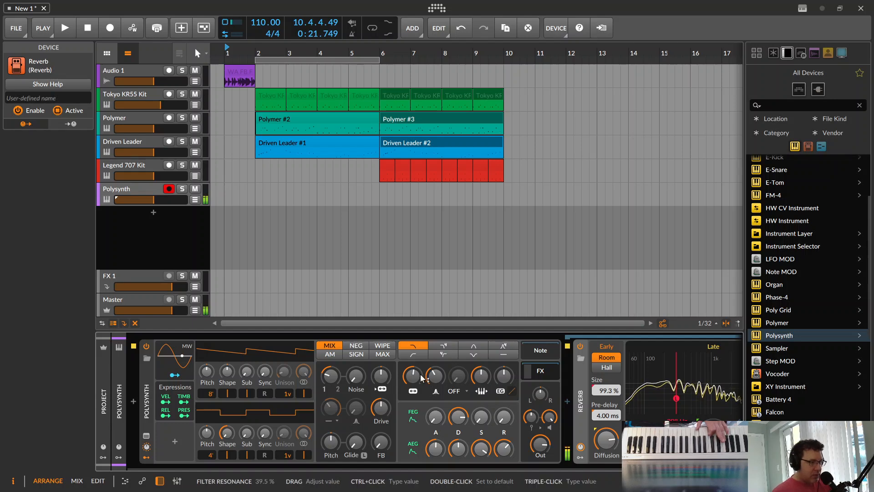
mouse_move(413, 376)
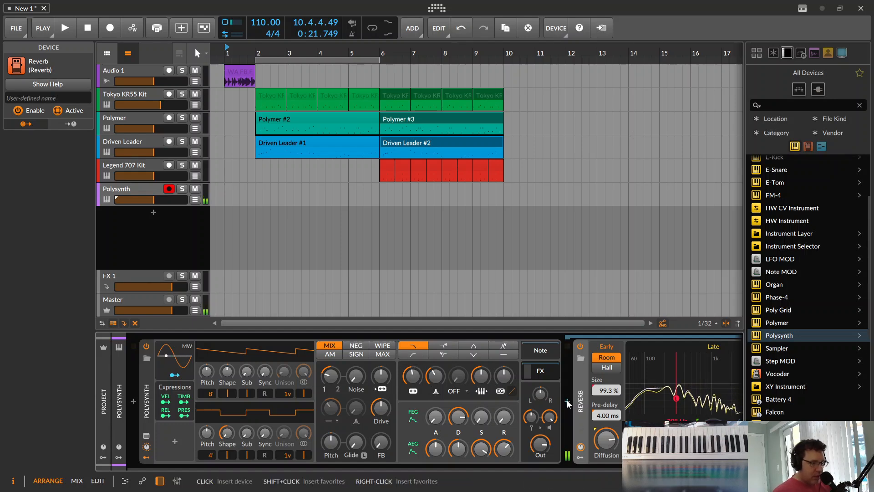
left_click(567, 400)
left_click(634, 195)
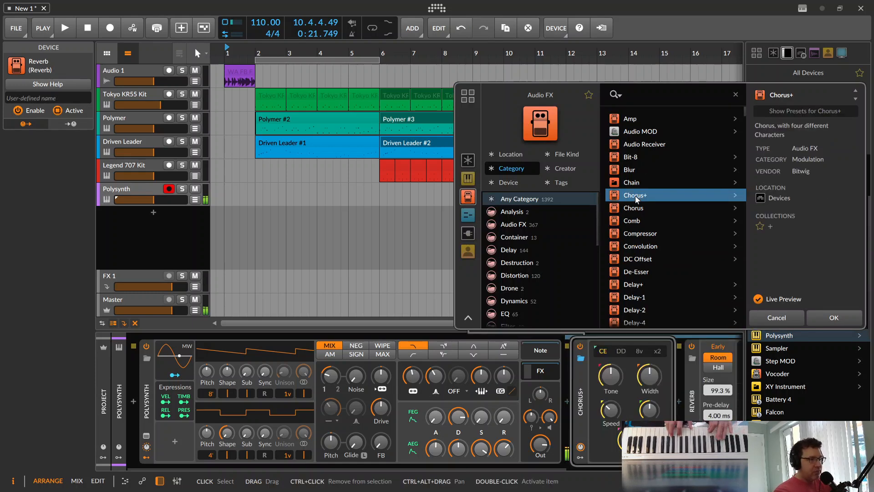
left_click(831, 316)
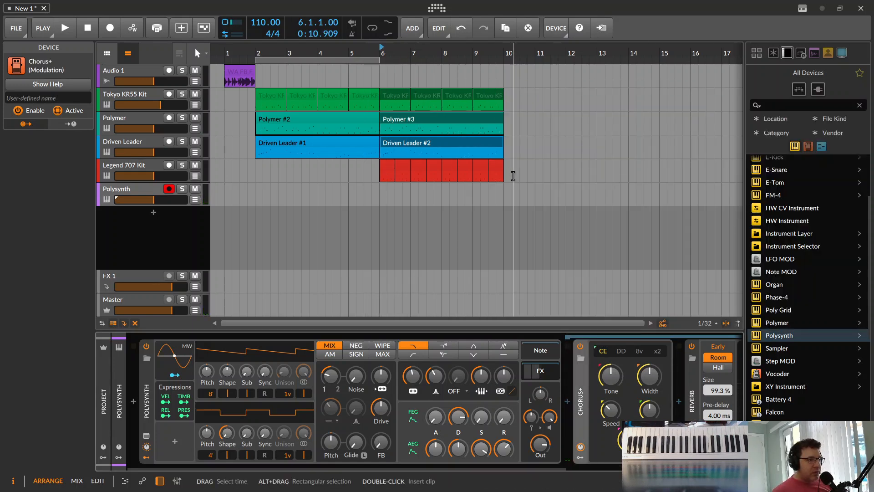
- Duplicate the bar 6–10 drum, Polymer, Driven Leader and 707 clips into bars 10–14 and set the playhead to bar 10
left_click_drag(520, 164, 380, 86)
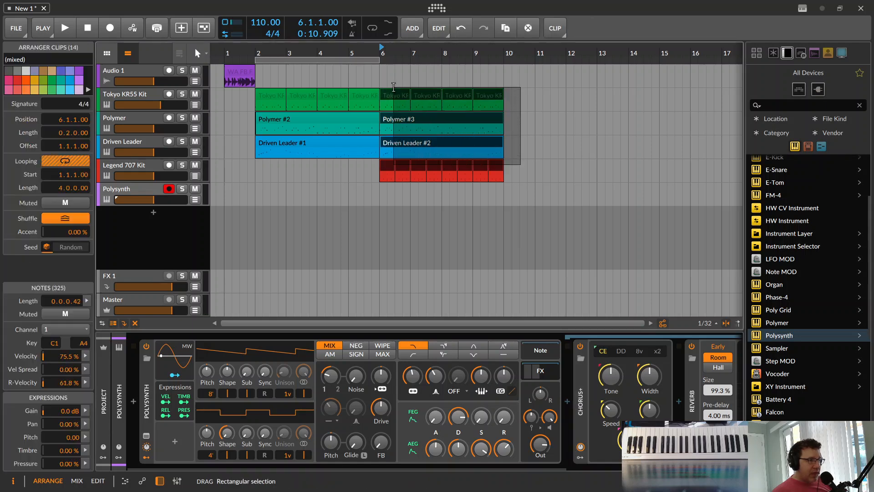
key("ctrl+d")
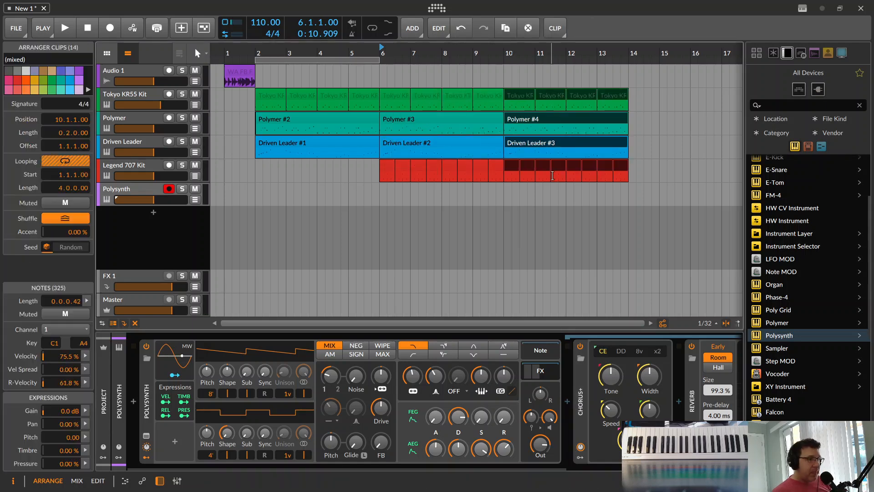
left_click(504, 168)
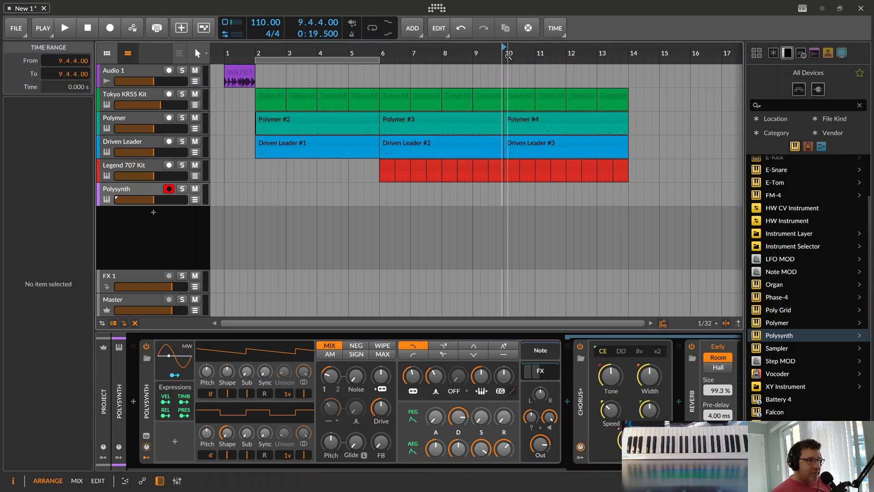
key("Right")
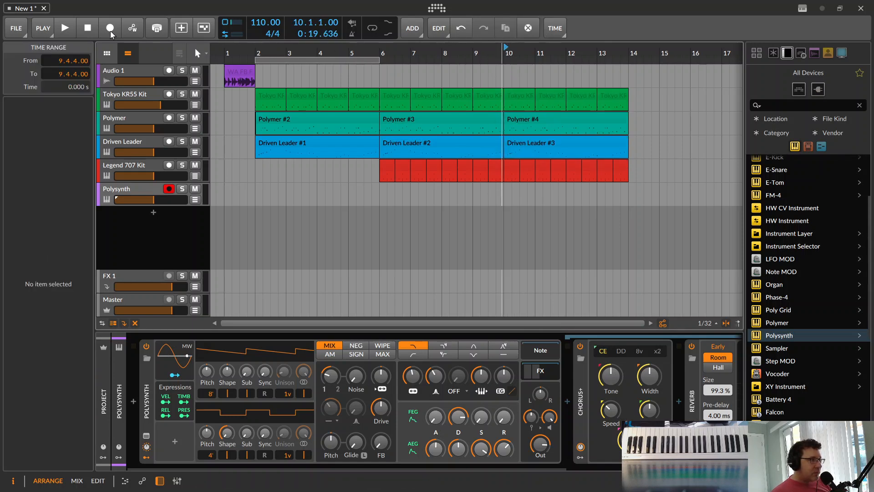
- Record a Polysynth #1 pad clip over bars 10–14
left_click(65, 27)
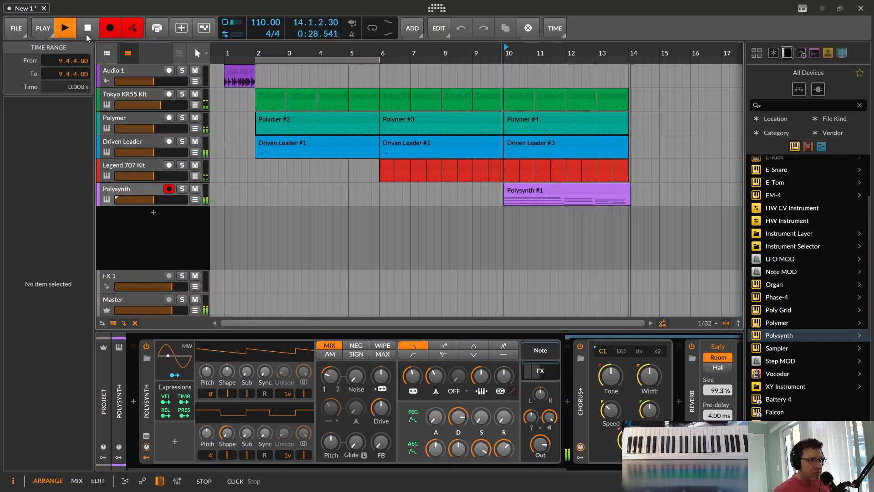
left_click(87, 28)
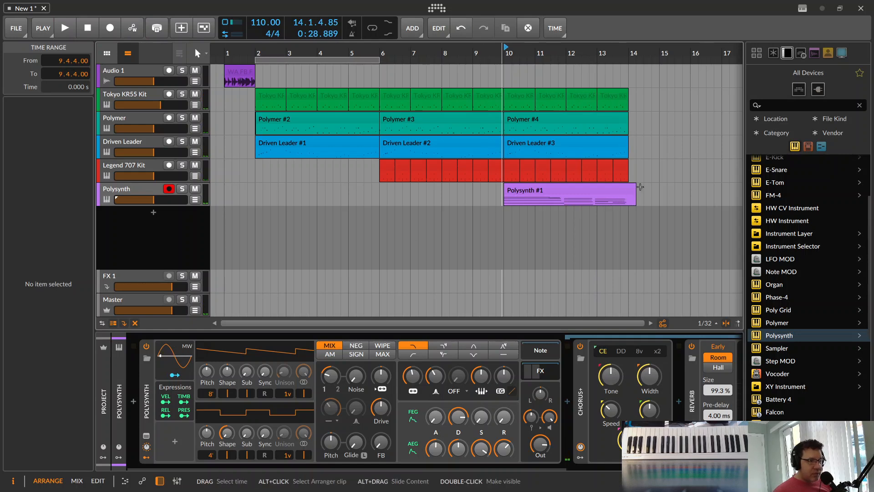
- Trim the Polysynth #1 clip to bar 14 and copy the Audio 1 fill clip to bar 13
left_click_drag(631, 189, 626, 189)
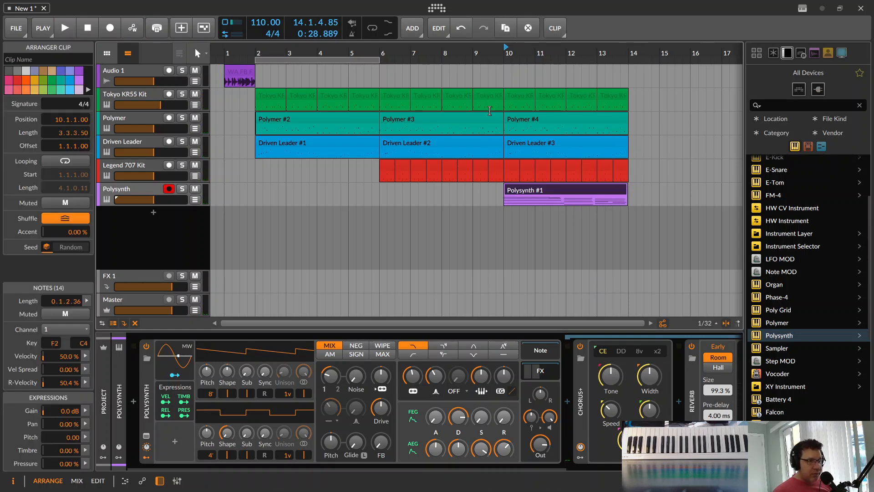
left_click(234, 73)
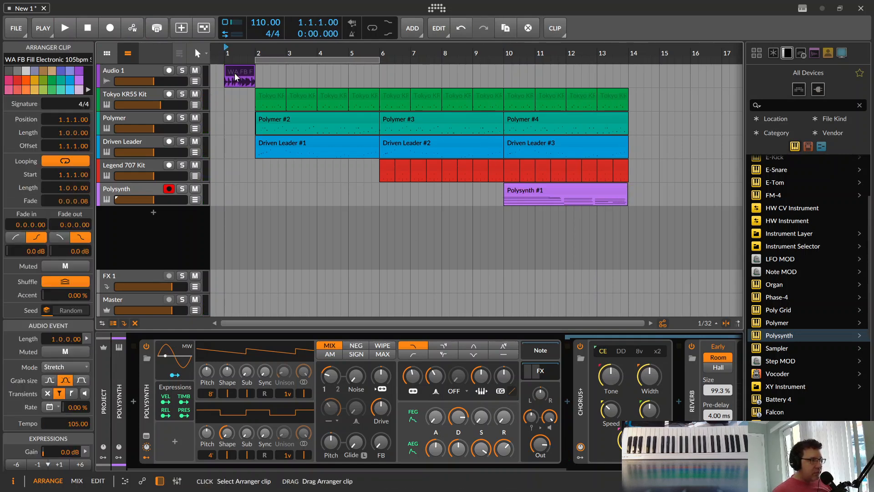
key("ctrl+d")
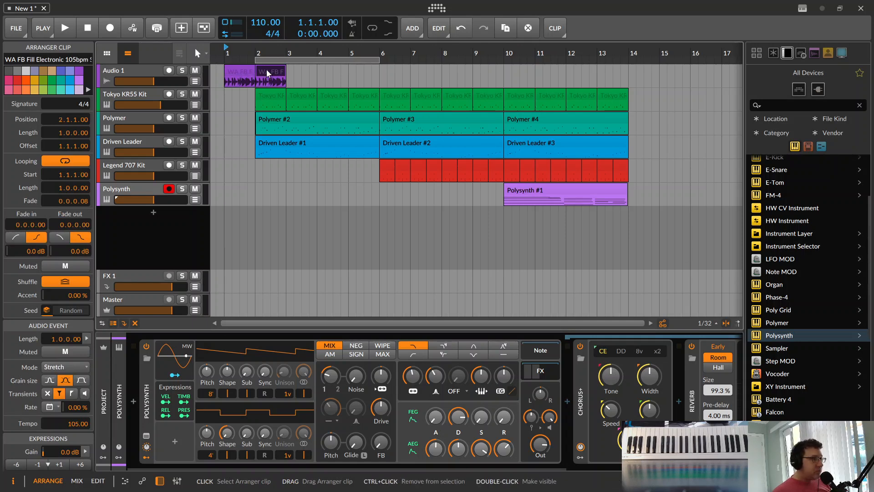
mouse_move(273, 73)
left_mouse_down()
mouse_move(646, 68)
mouse_move(608, 61)
left_mouse_up()
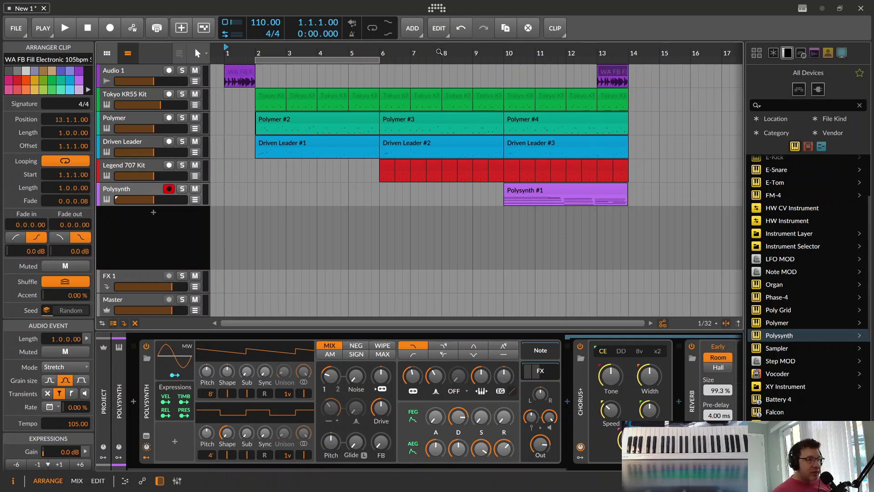
- Extend the loop region's end to bar 14 and play the arrangement from the start
left_click(255, 59)
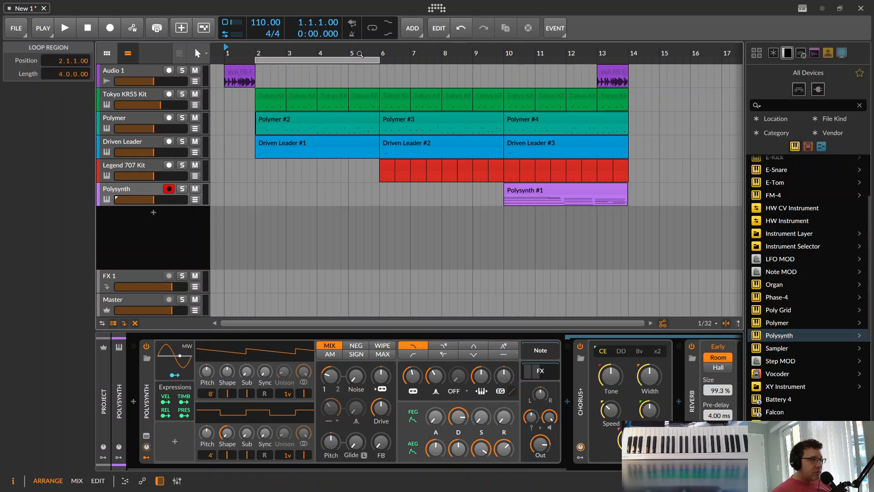
left_click_drag(380, 61, 554, 77)
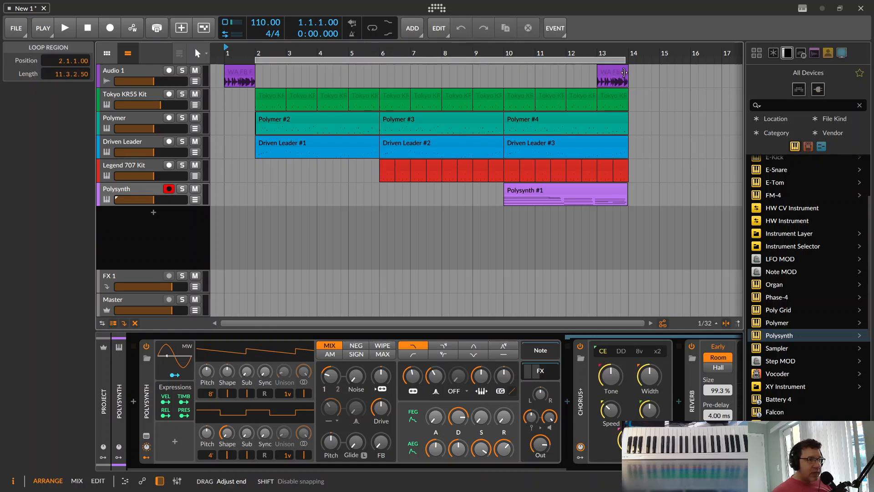
left_click_drag(627, 73, 627, 73)
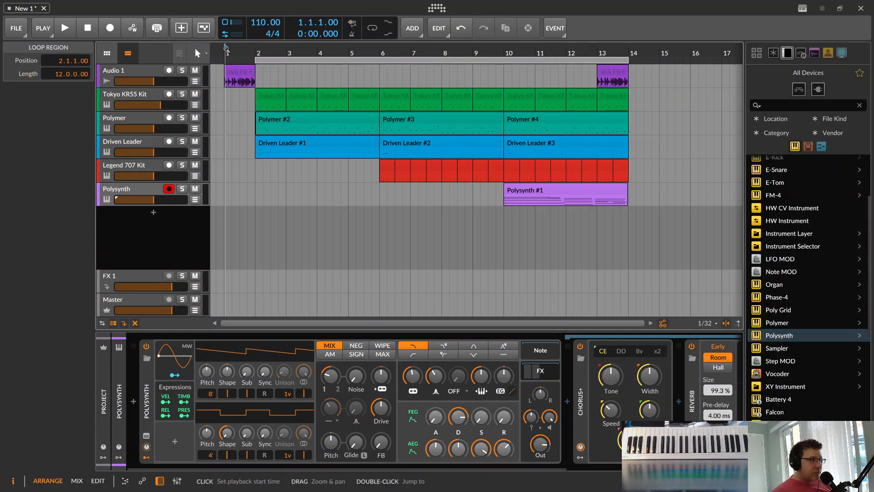
key("space")
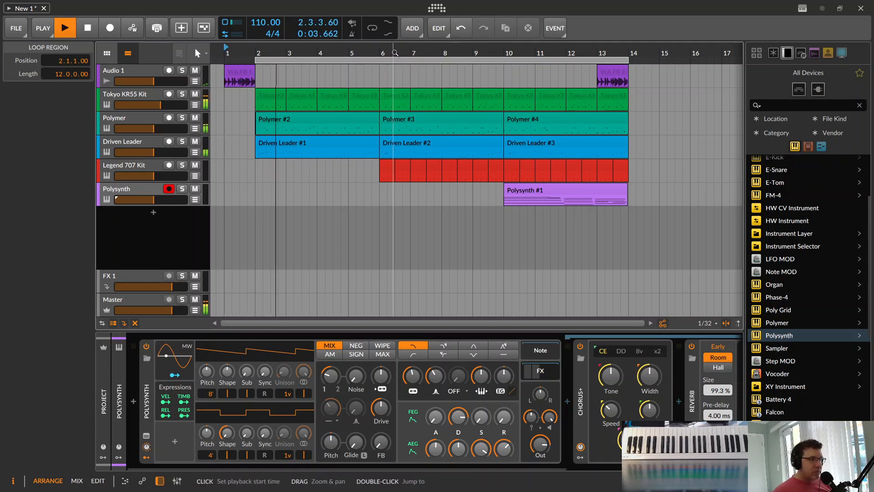
left_click_drag(393, 54, 382, 65)
left_click_drag(197, 54, 197, 53)
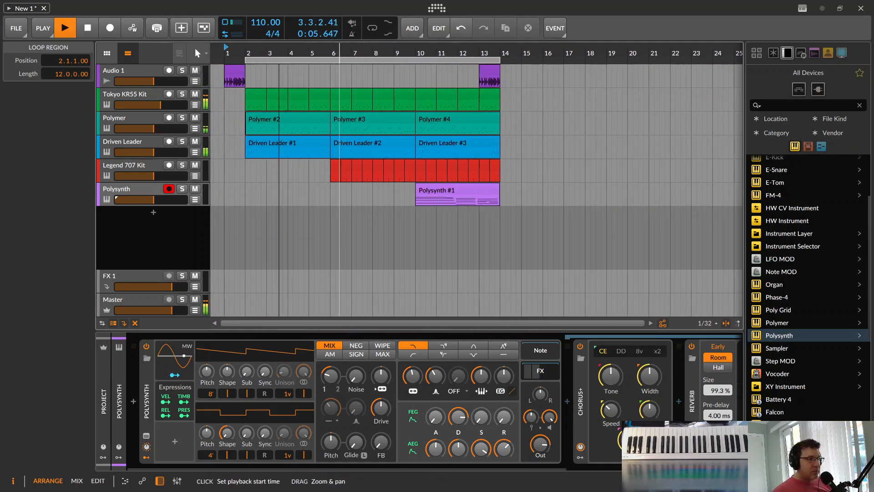
left_click_drag(405, 55, 404, 67)
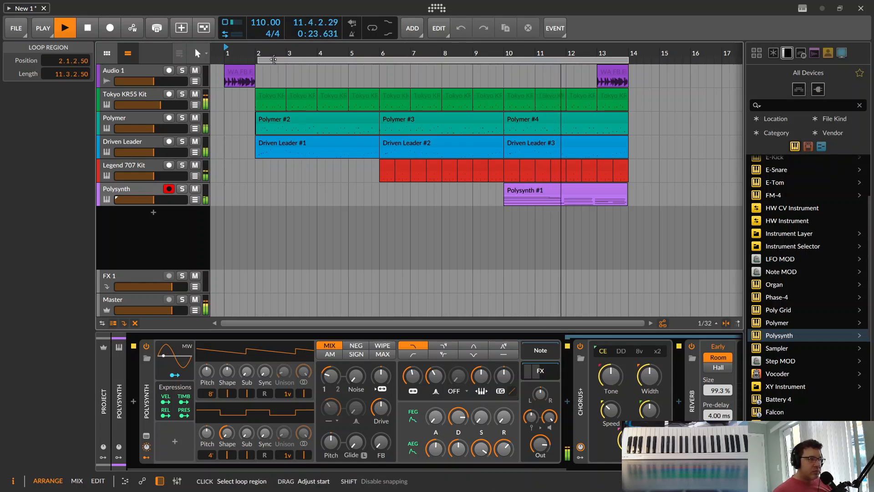
- Set the loop region to bars 10–14, enable looping and audition from bar 13
mouse_move(257, 59)
left_mouse_down()
mouse_move(531, 58)
mouse_move(509, 58)
left_mouse_up()
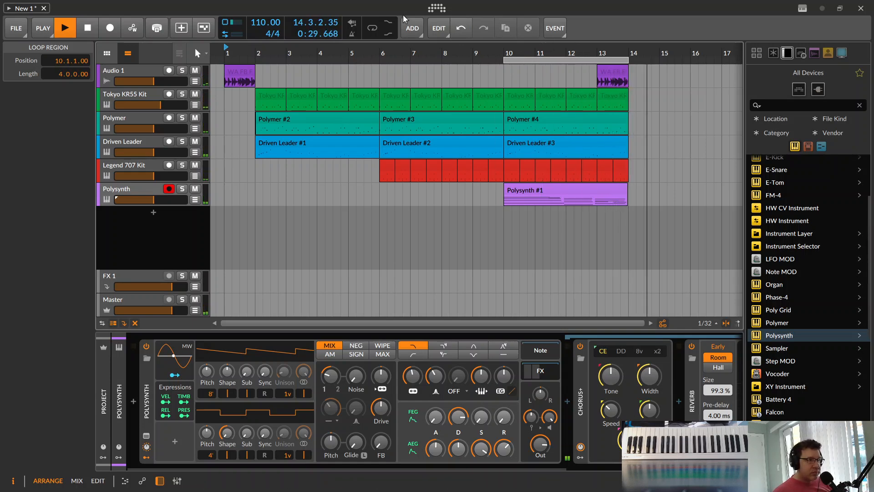
left_click(372, 28)
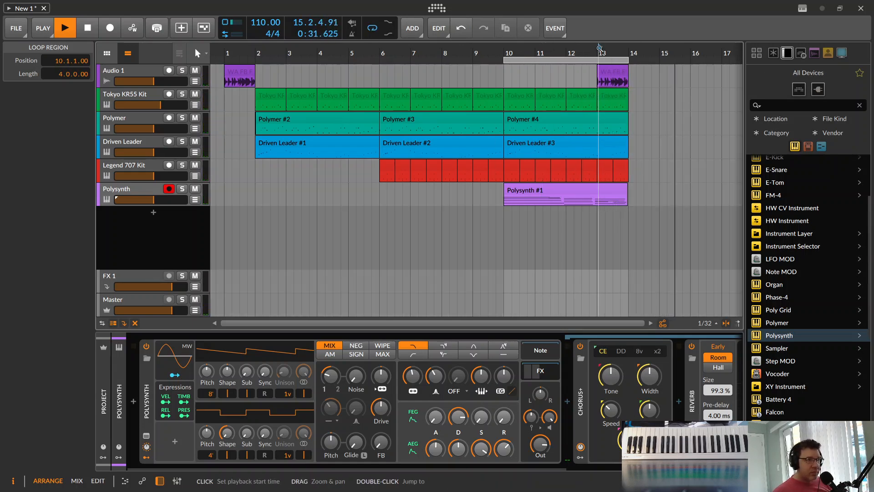
left_click(599, 48)
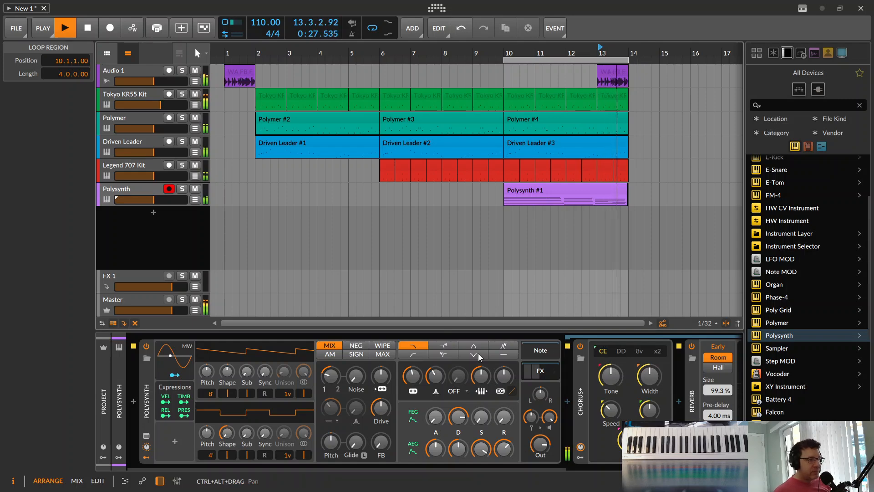
key("space")
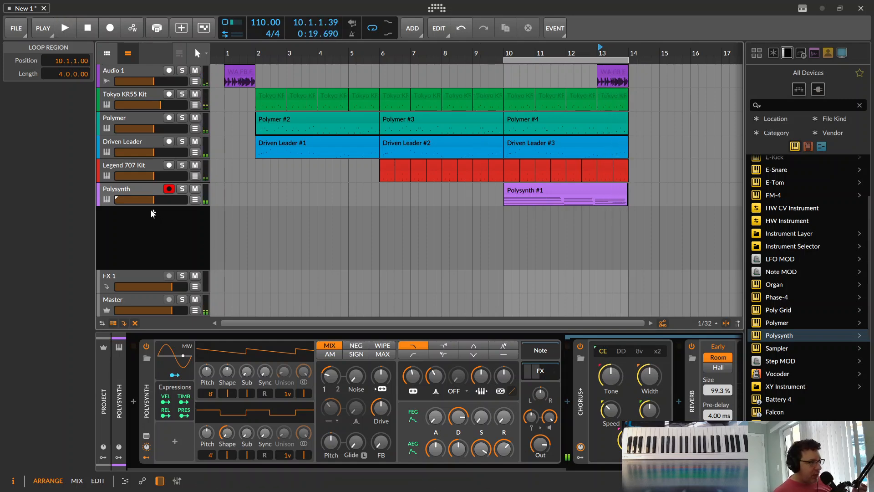
- Add a new Audio 7 track for vocals below Polysynth and arm it for recording
double_click(154, 214)
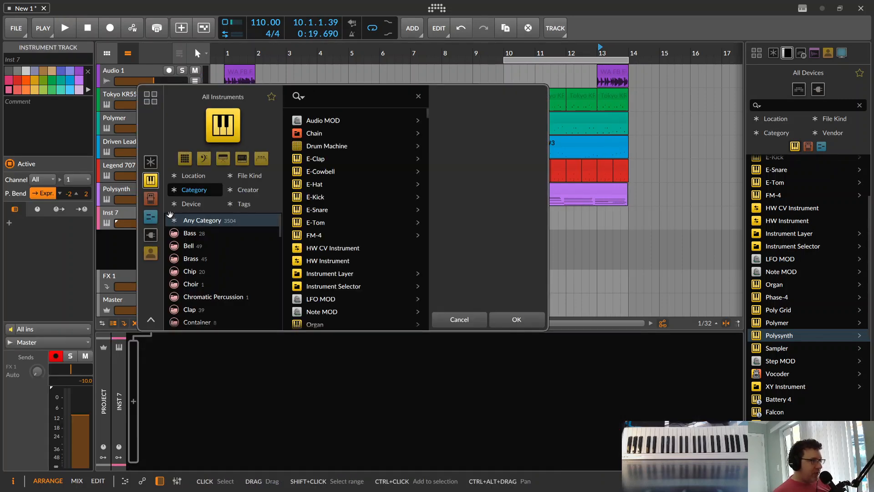
left_click(472, 319)
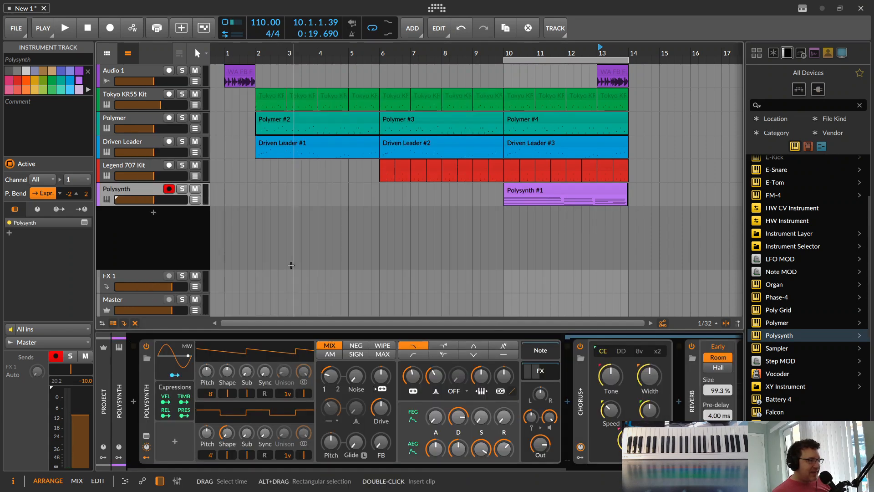
right_click(149, 234)
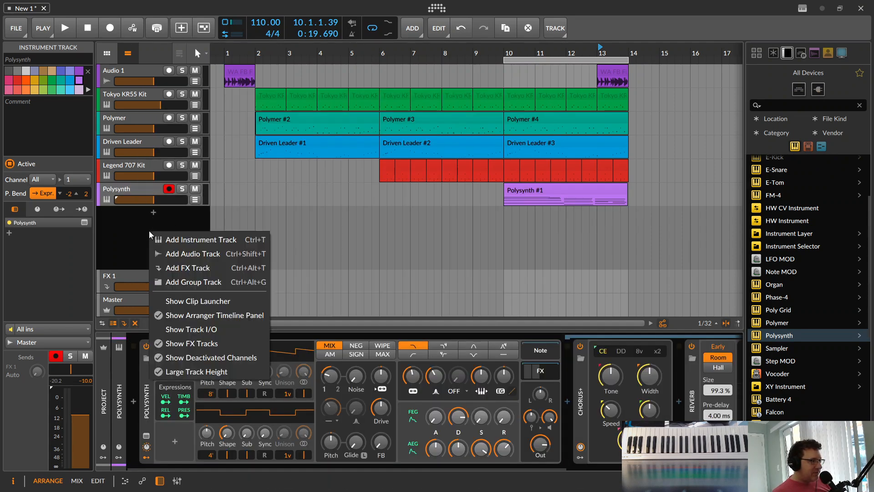
left_click(178, 253)
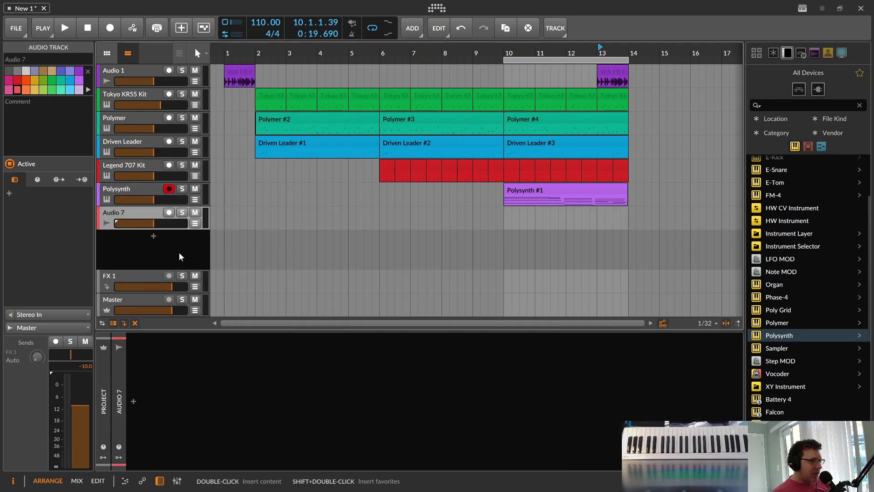
left_click(169, 214)
scroll(478, 171, "right", 5)
scroll(489, 53, "up", 1)
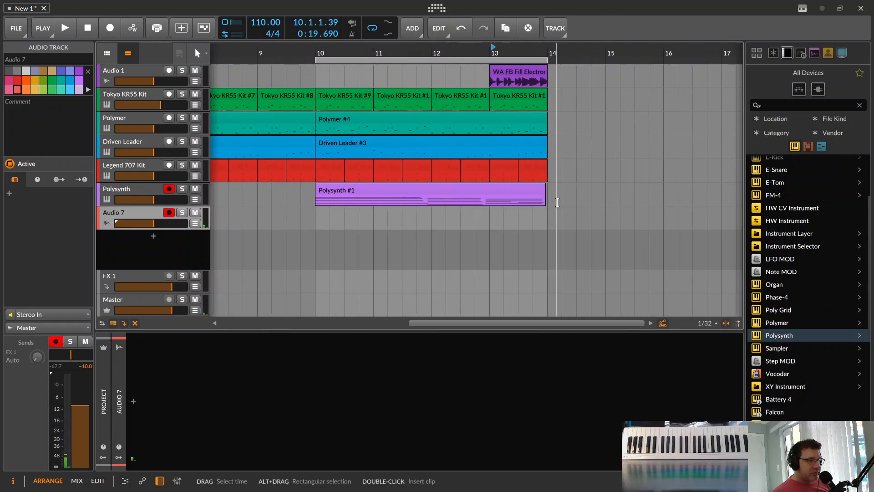
- Marquee-select all the clips in bars 10–14 for duplication
left_click(545, 190)
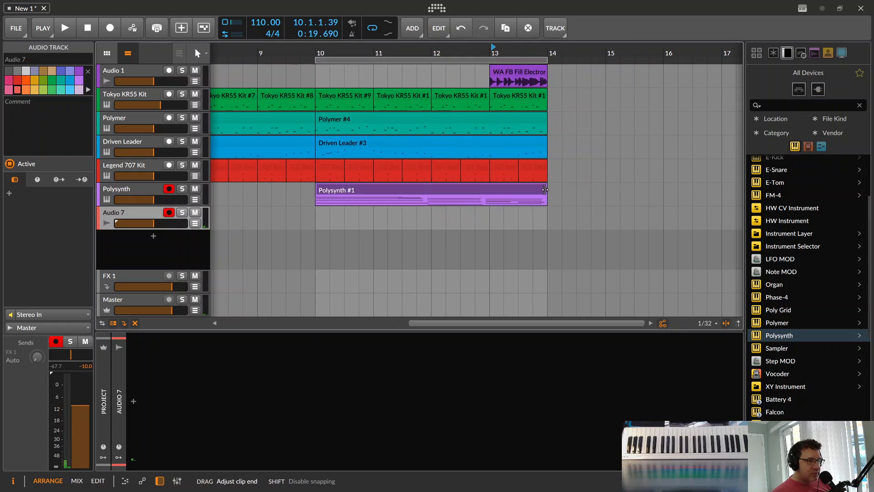
left_click_drag(556, 193, 323, 98)
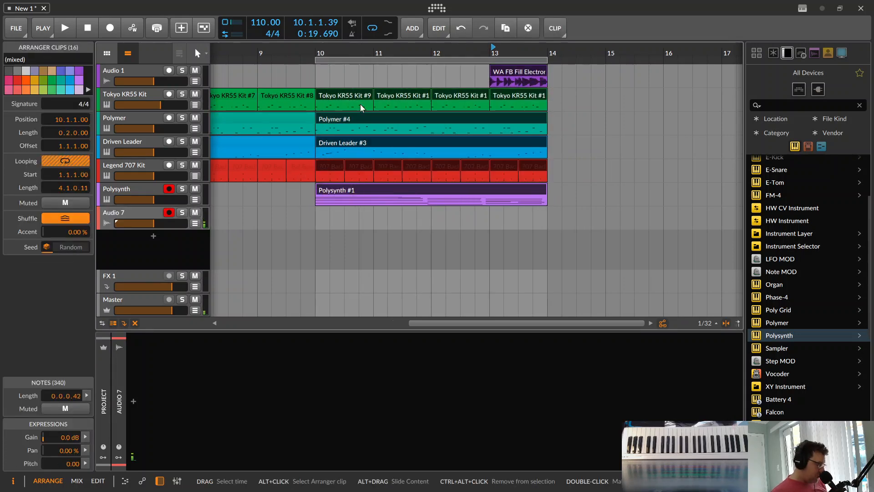
- Duplicate the bar 10–14 section so the arrangement extends toward bar 29
key("ctrl+d")
key("ctrl+d")
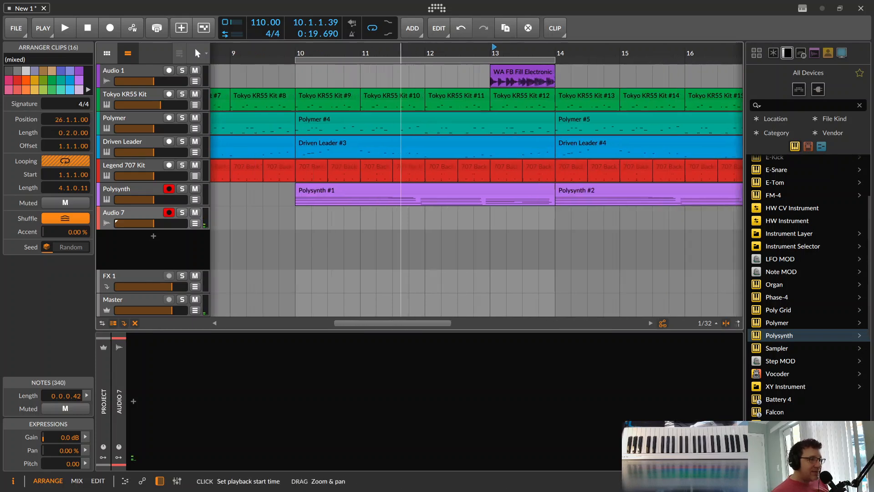
left_click_drag(413, 55, 360, 41)
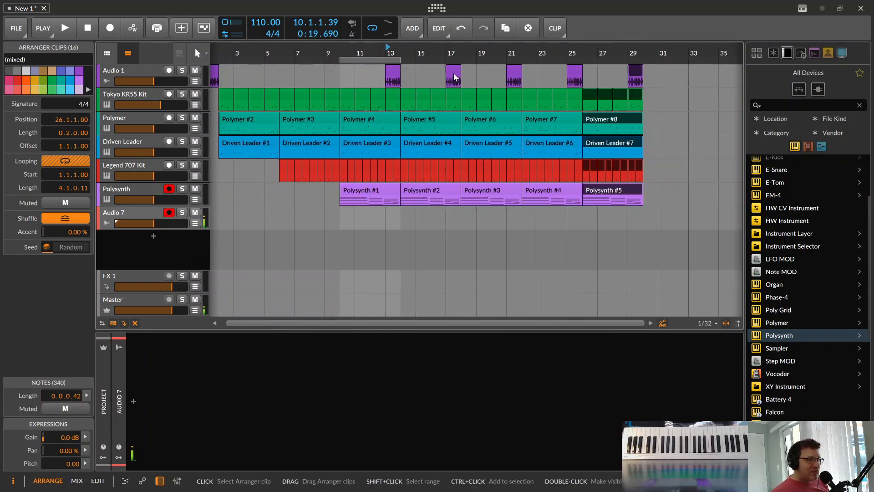
- Delete the extra Audio 1 fill copies at bars 17, 21, 25 and 29, then play the song
left_click(452, 77)
key("Delete")
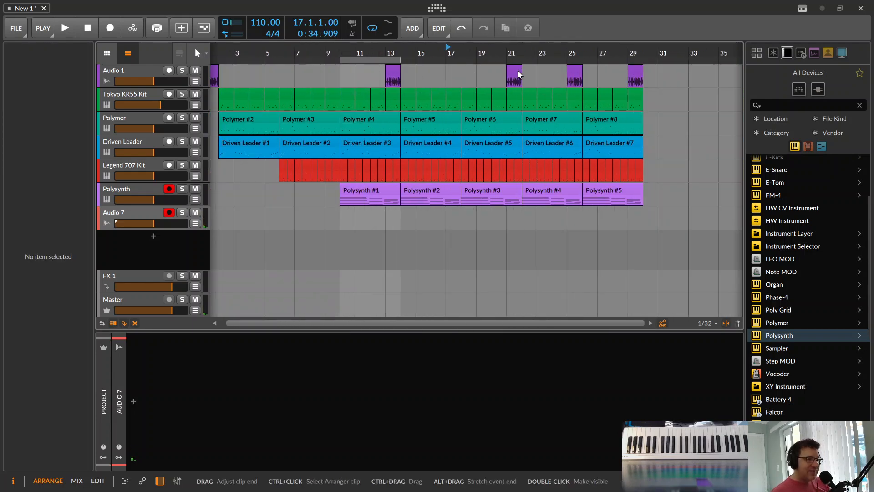
left_click(517, 76)
key("Delete")
left_click(573, 77)
key("Delete")
left_click(634, 77)
key("Delete")
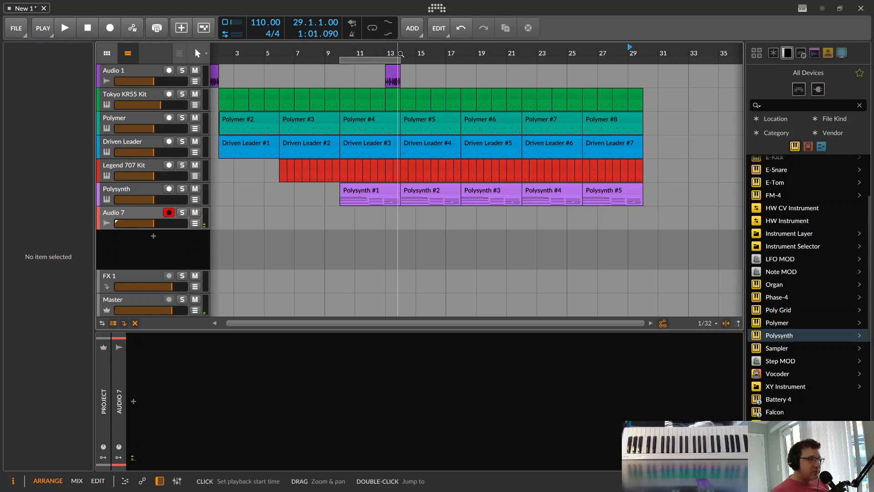
key("space")
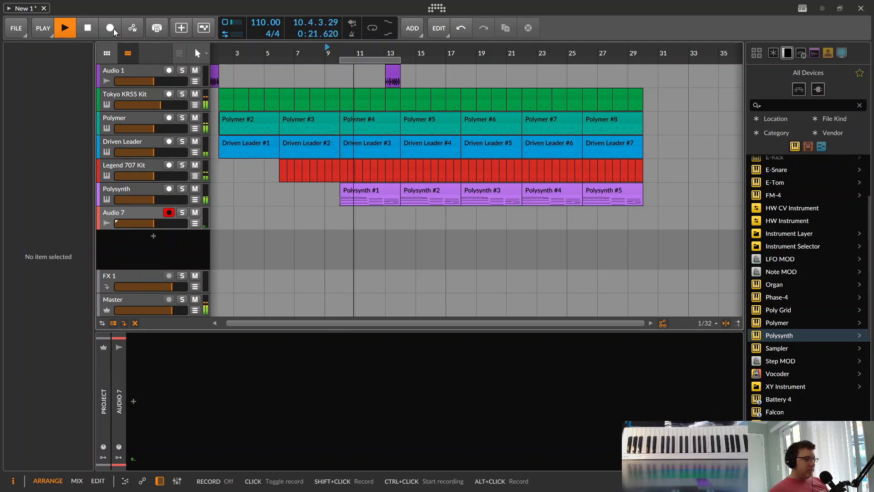
- Record an audio clip onto Audio 7, then play back from bar 13
left_click(114, 30)
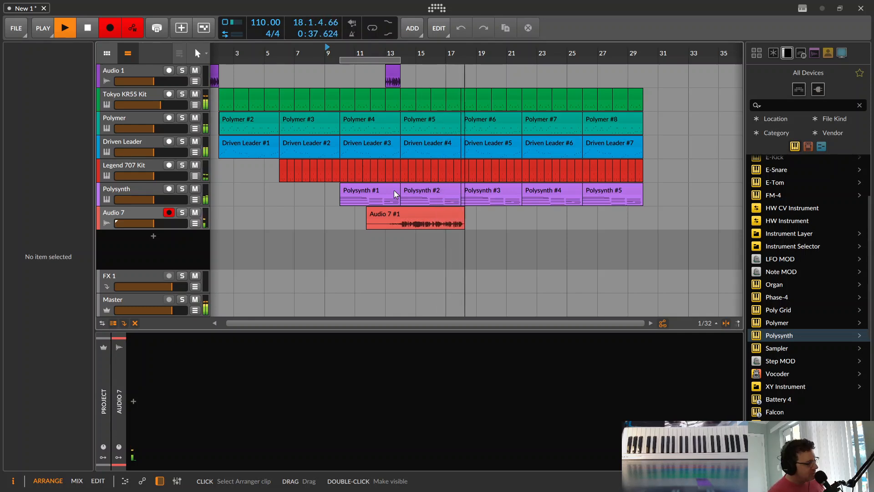
key("space")
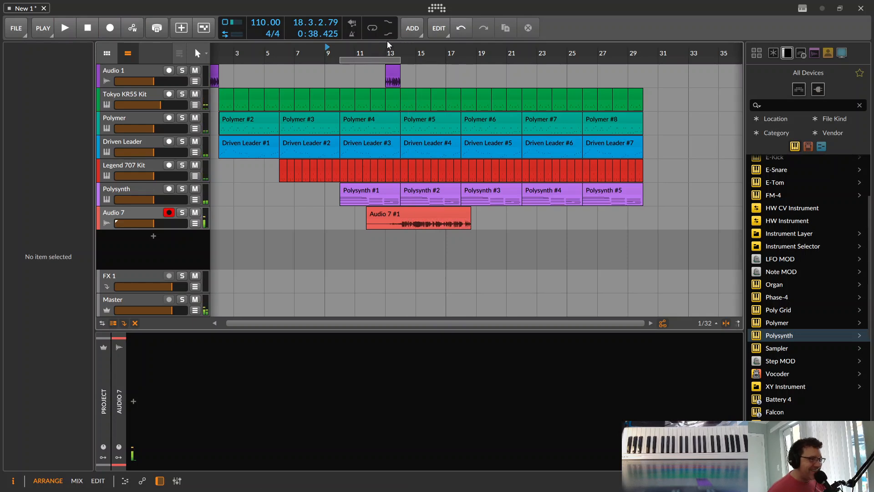
left_click(387, 53)
key("space")
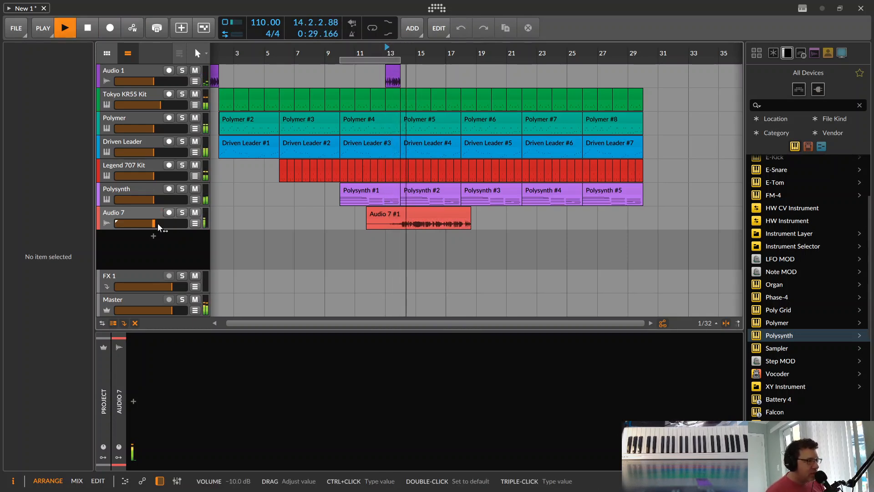
- Set Audio 7 volume to about +0.6 dB and pan to 54%, then trim the clip's end
left_click_drag(159, 224, 174, 224)
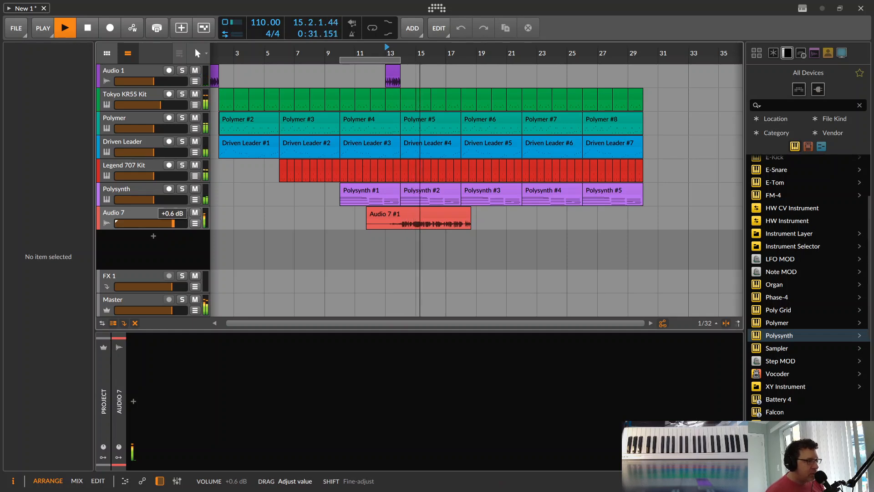
left_click(149, 216)
left_click(148, 211)
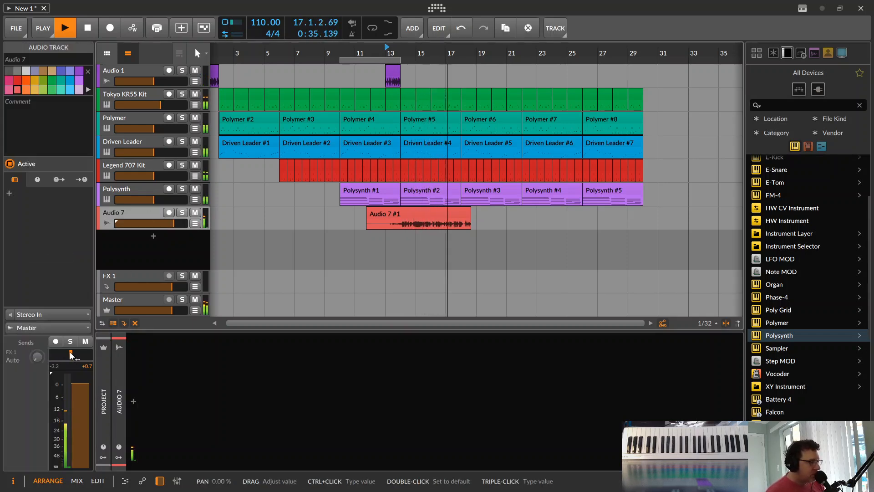
left_click_drag(73, 355, 80, 349)
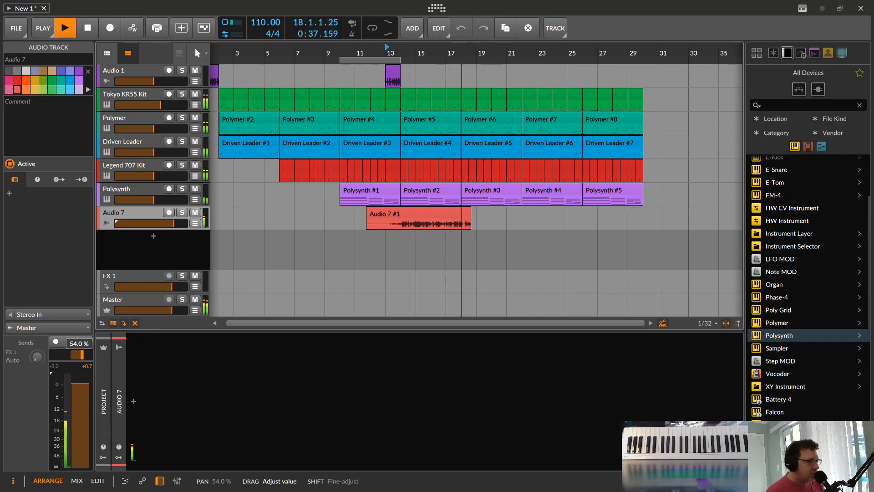
key("space")
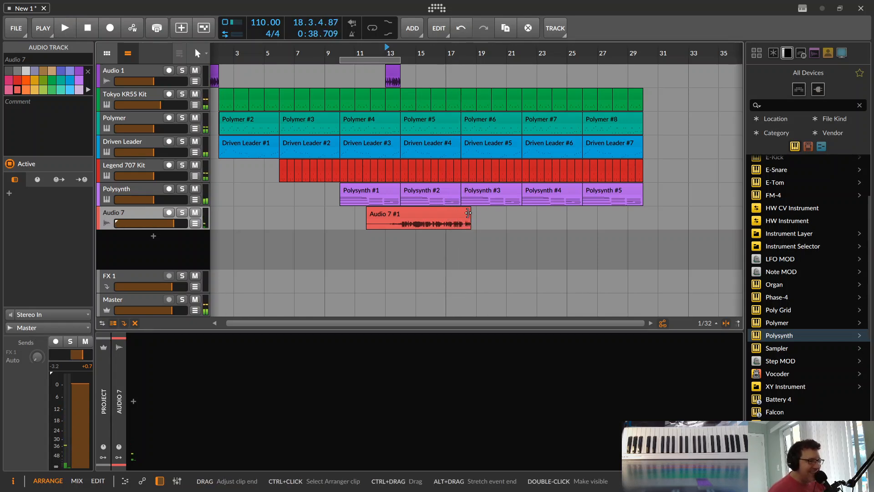
left_click_drag(468, 215, 464, 214)
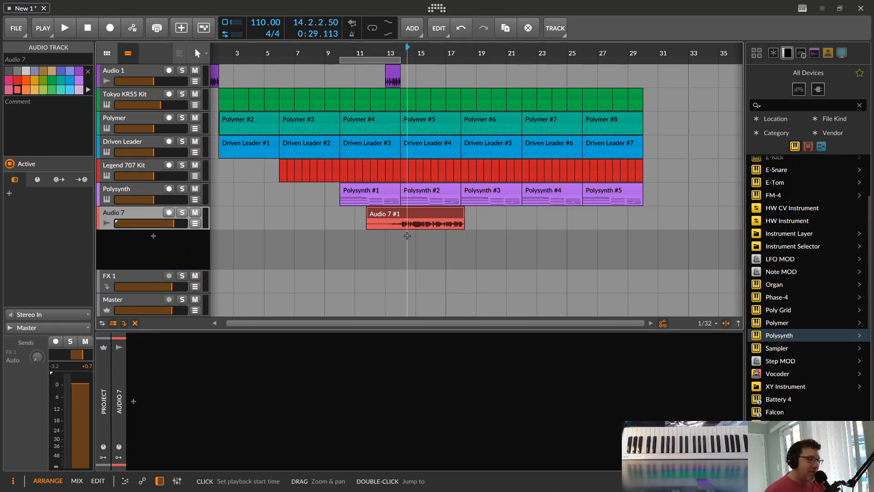
- Delete the recorded Audio 7 #1 clip and zoom out to view the whole song
left_click(423, 209)
key("Delete")
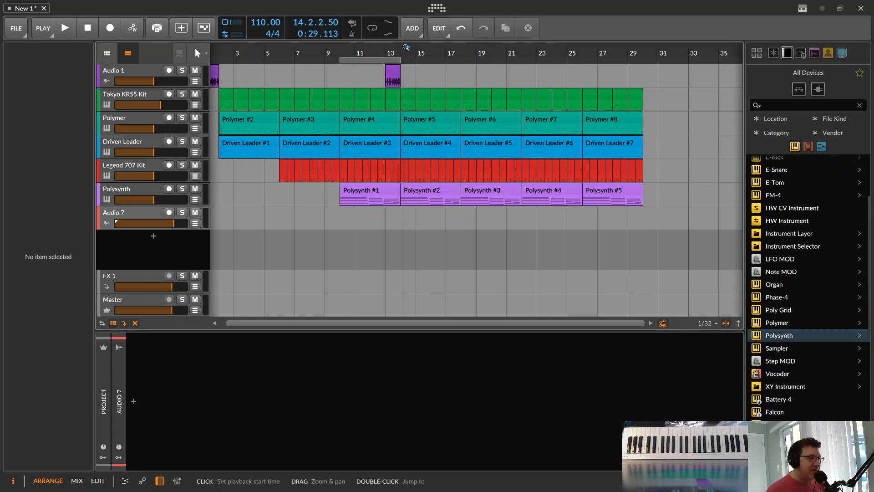
scroll(407, 49, "down", 1)
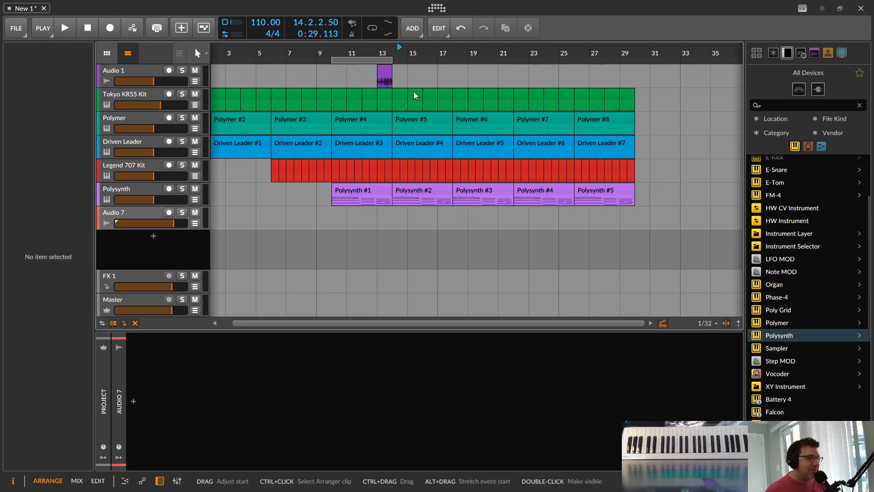
left_click_drag(429, 55, 409, 75)
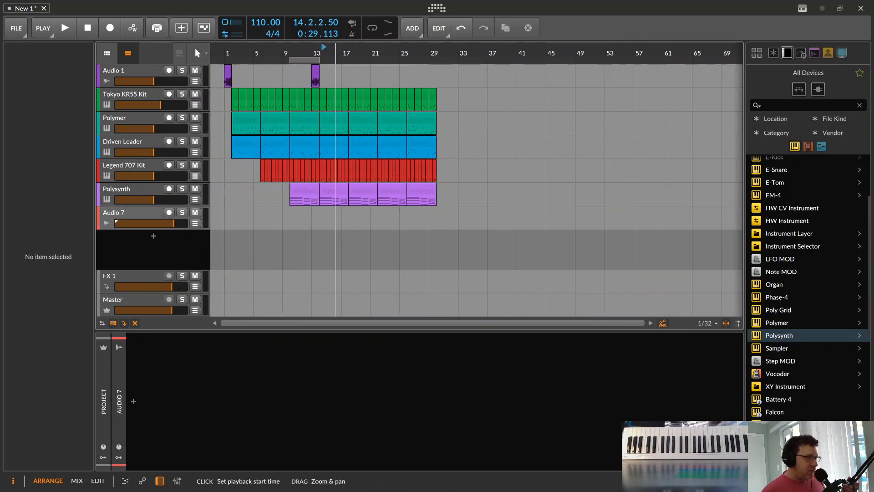
left_click_drag(505, 54, 508, 41)
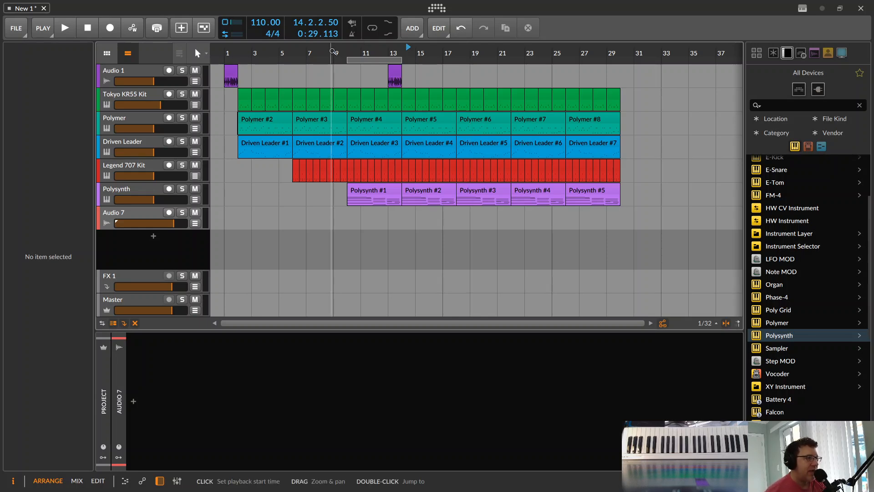
left_click_drag(330, 55, 330, 76)
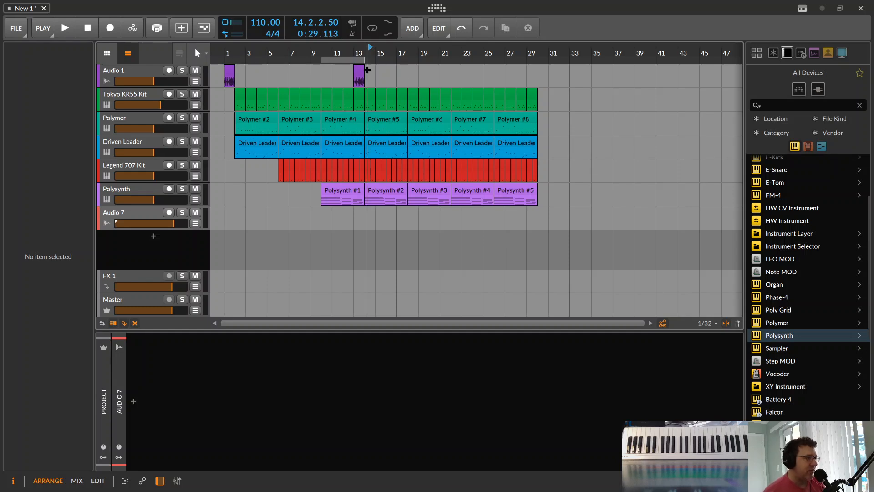
mouse_move(369, 54)
left_mouse_down()
mouse_move(355, 69)
mouse_move(375, 51)
mouse_move(430, 56)
left_mouse_up()
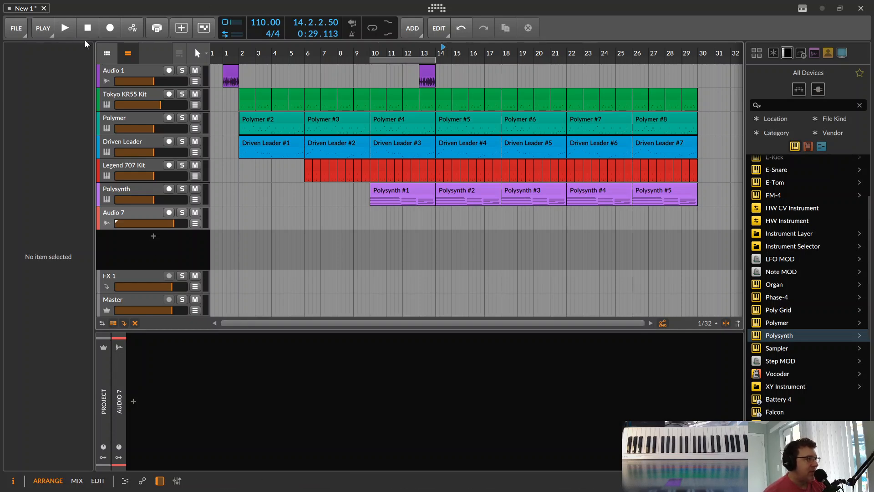
left_click(107, 54)
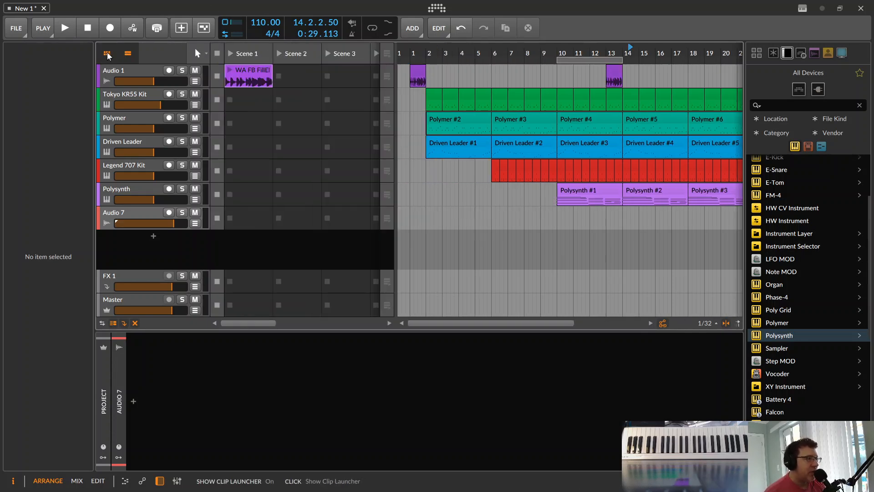
left_click(108, 53)
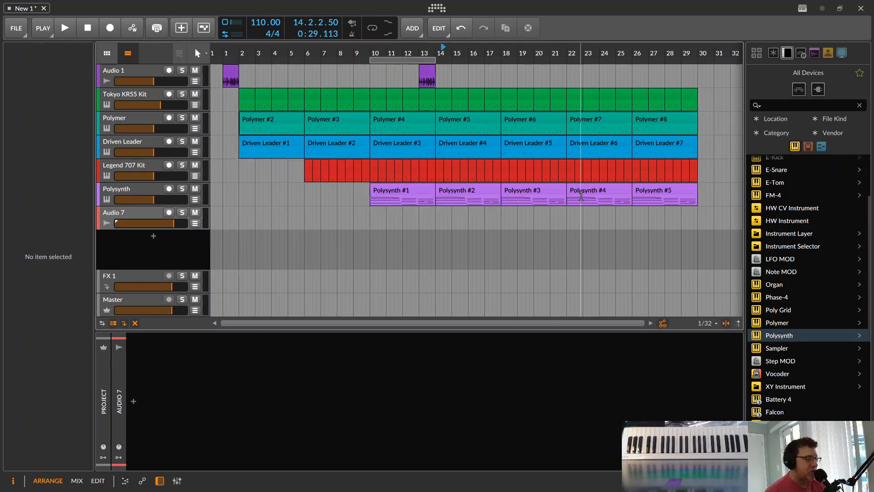
left_click(106, 54)
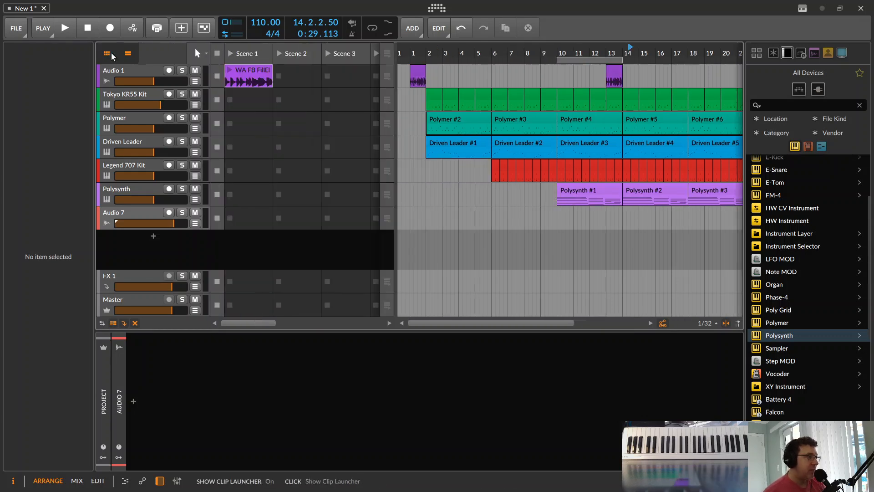
left_click(127, 54)
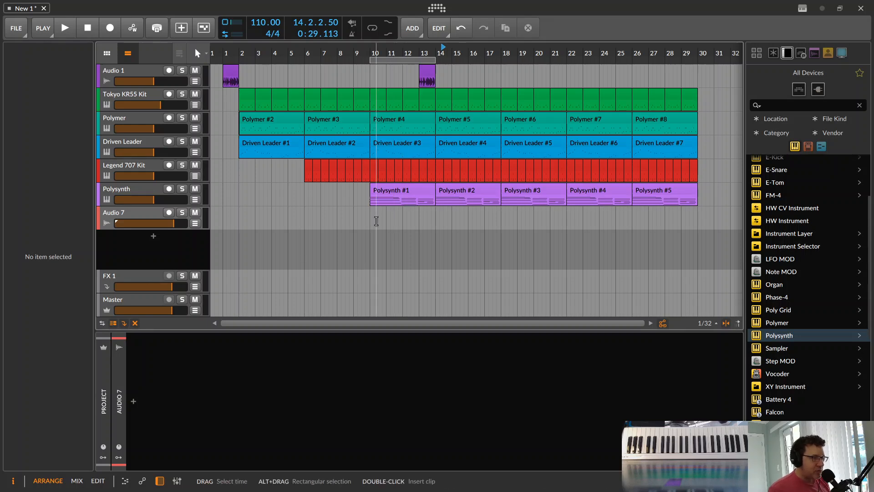
left_click_drag(356, 50, 355, 27)
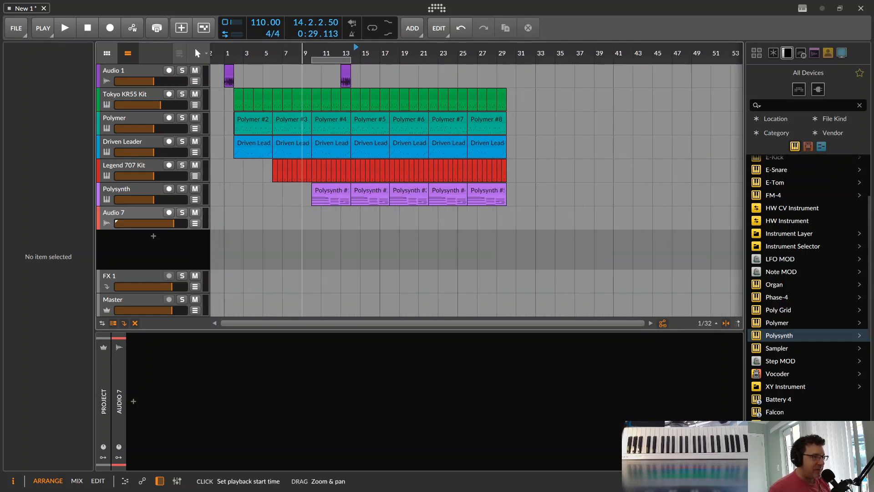